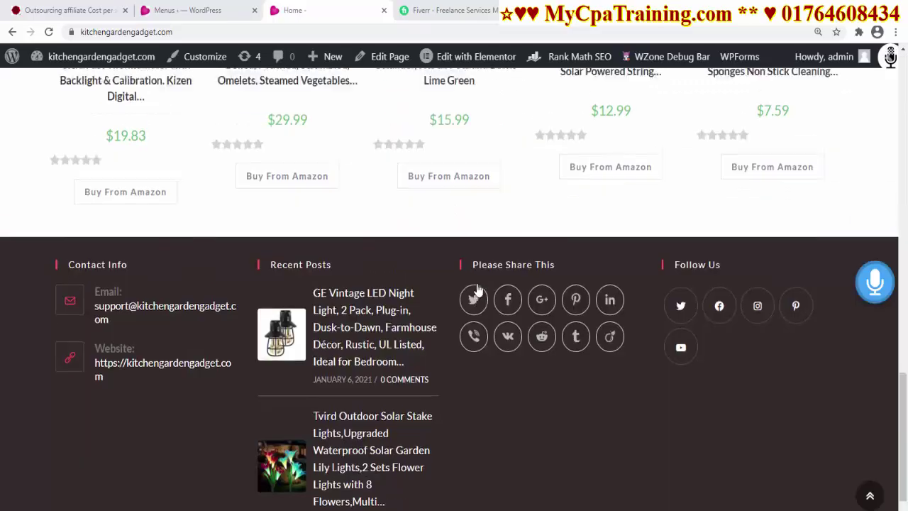
Import the Cuisinart HM-50 hand mixer into the store with WZone and view the imported product
scroll(474, 295, up, 10)
scroll(475, 289, up, 1)
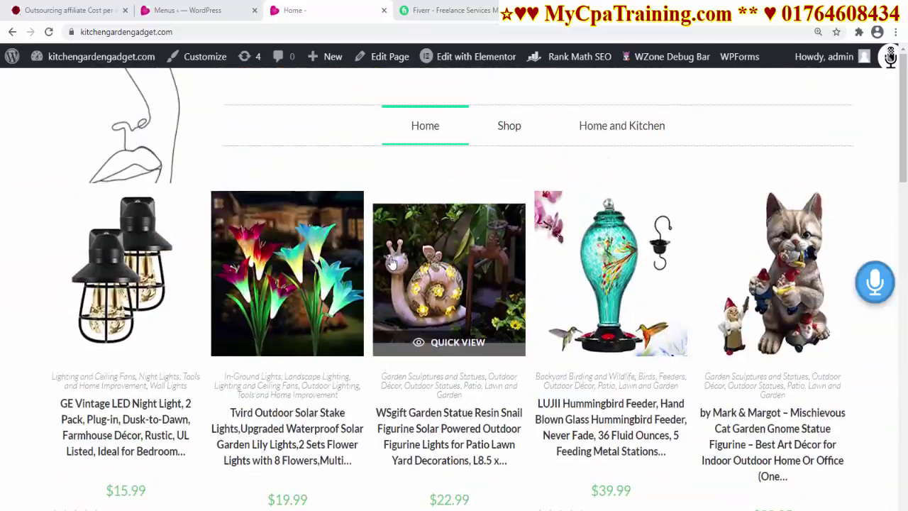
scroll(560, 363, down, 3)
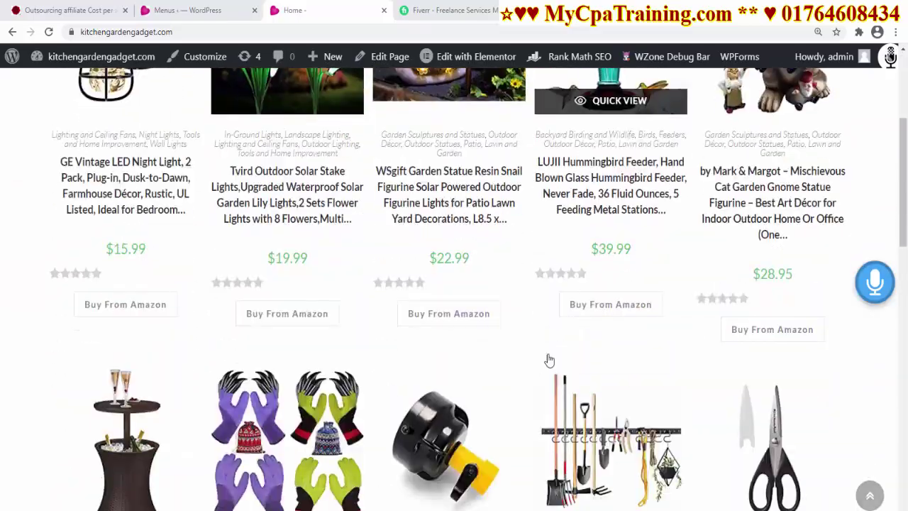
scroll(546, 359, up, 3)
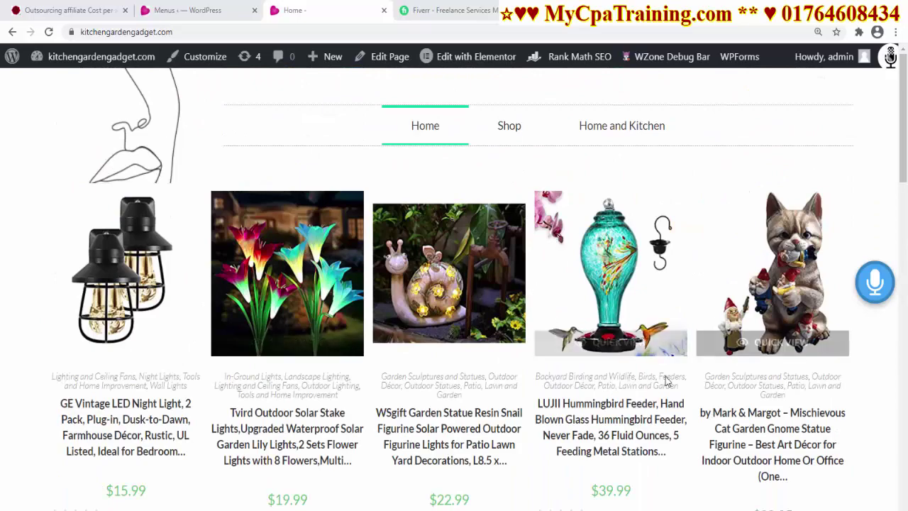
scroll(596, 307, down, 8)
scroll(516, 294, up, 8)
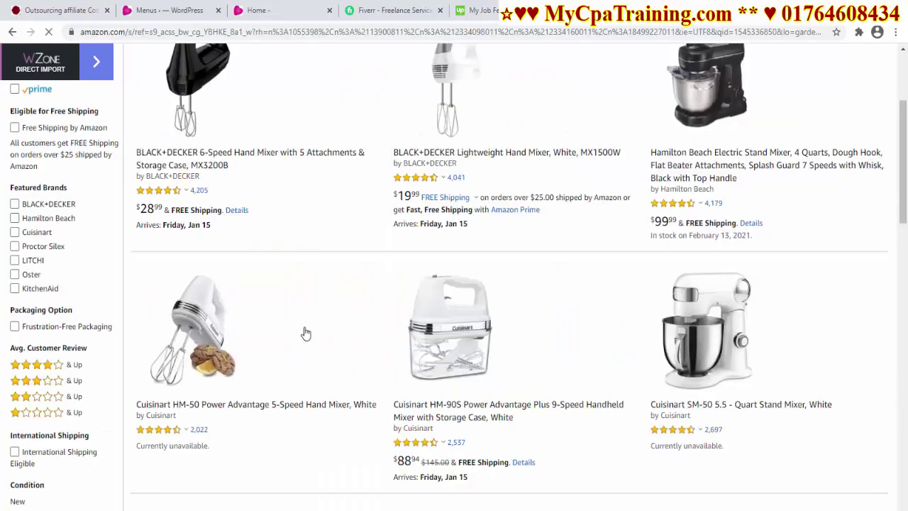
click(305, 331)
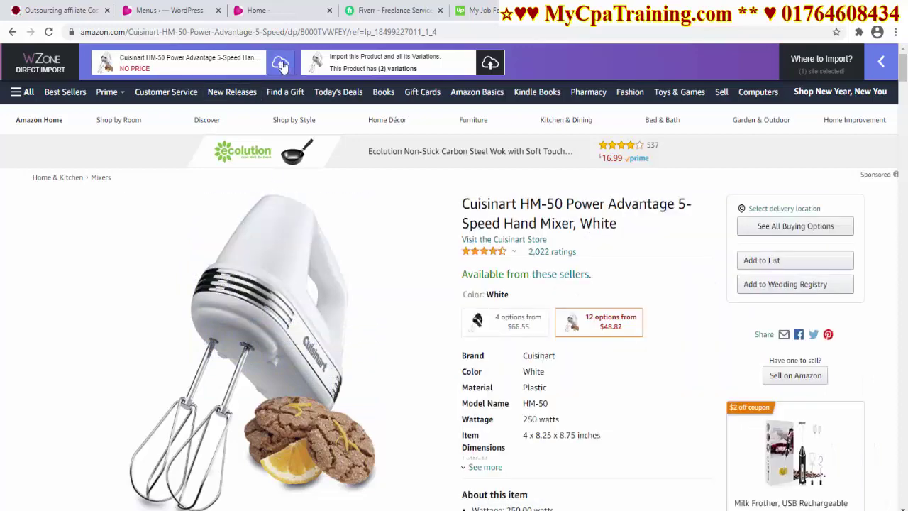
click(282, 65)
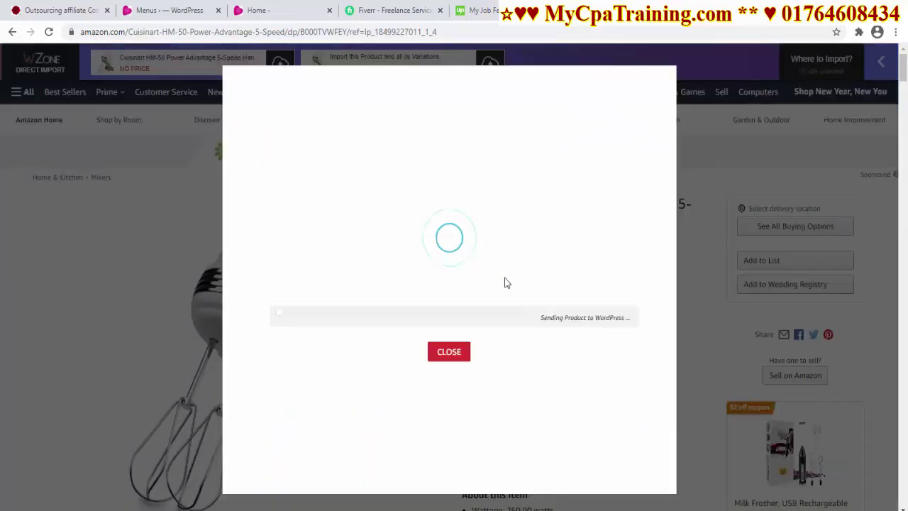
click(548, 291)
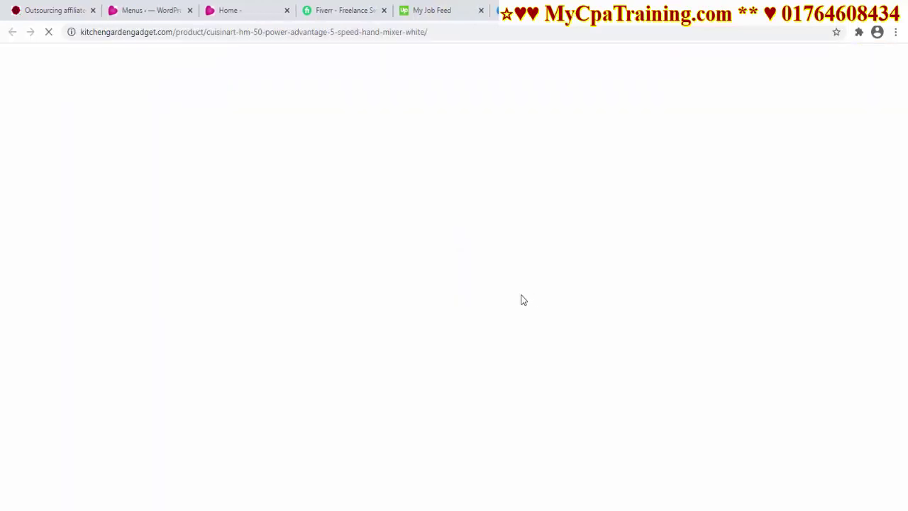
From the store's HM-50 listing, follow BUY FROM AMAZON and check the affiliate tag in the URL
drag(446, 33, 79, 34)
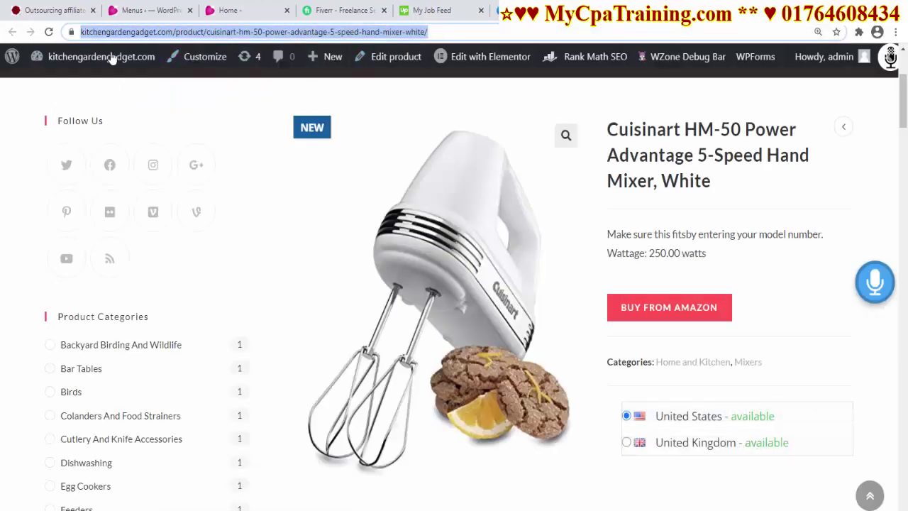
click(241, 10)
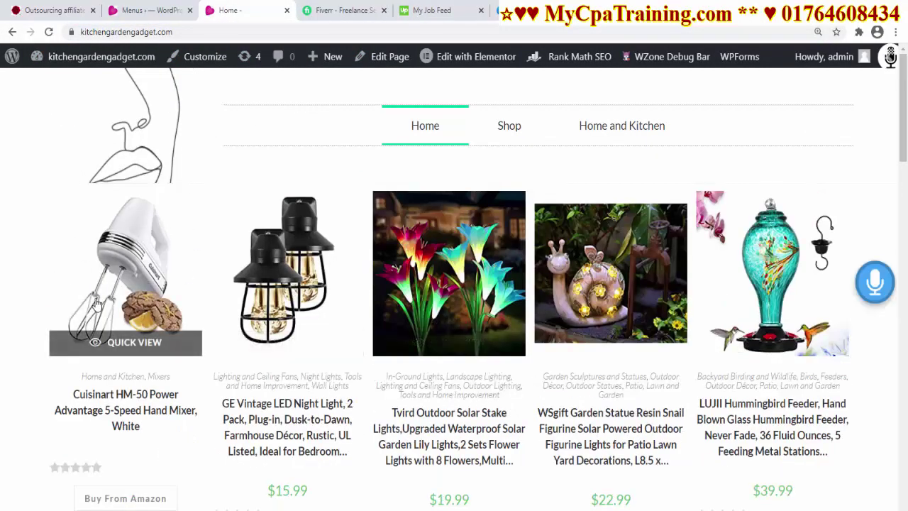
click(151, 284)
scroll(528, 256, down, 1)
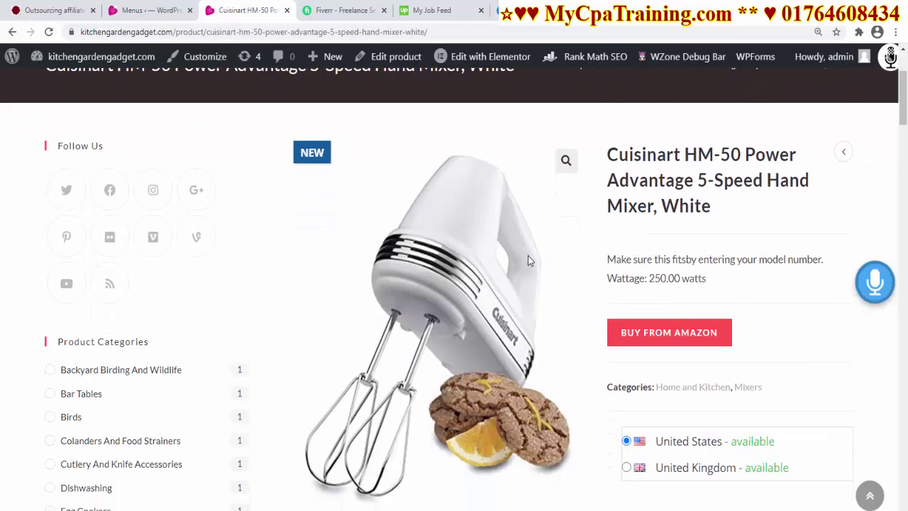
click(663, 335)
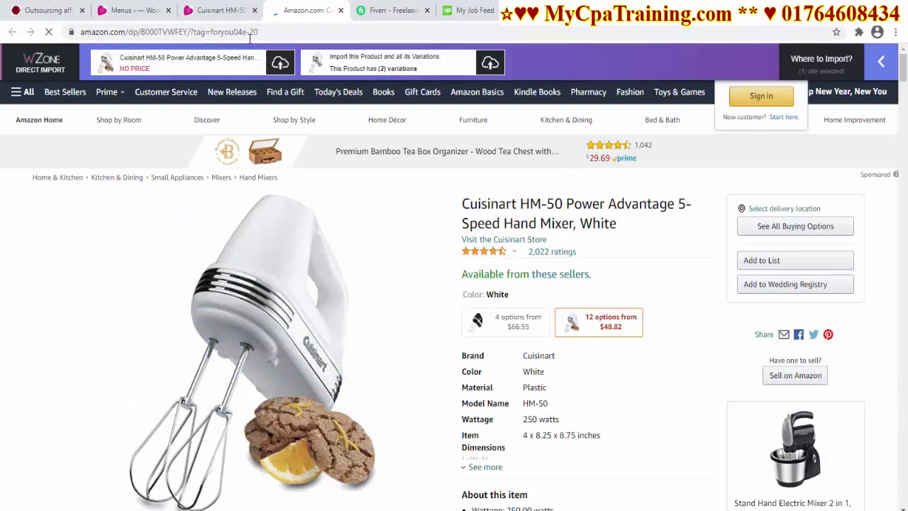
drag(257, 32, 210, 34)
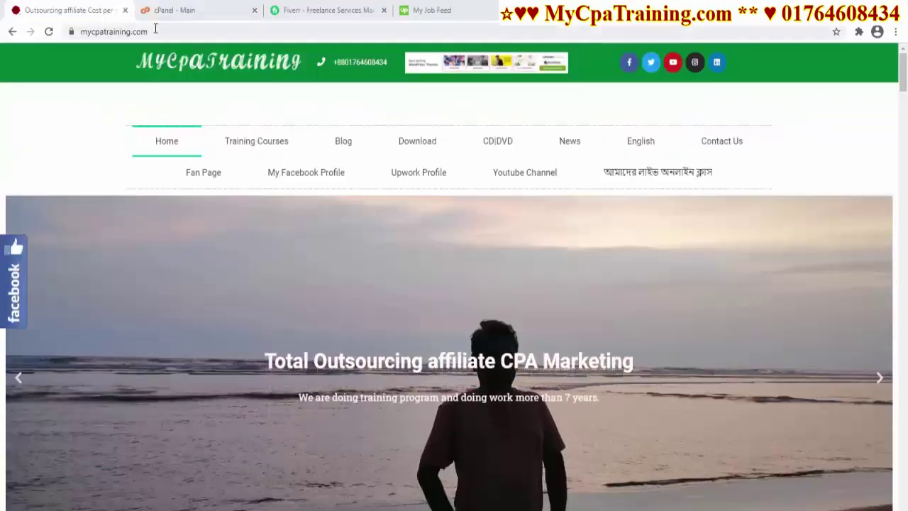
drag(156, 32, 2, 29)
scroll(439, 273, down, 3)
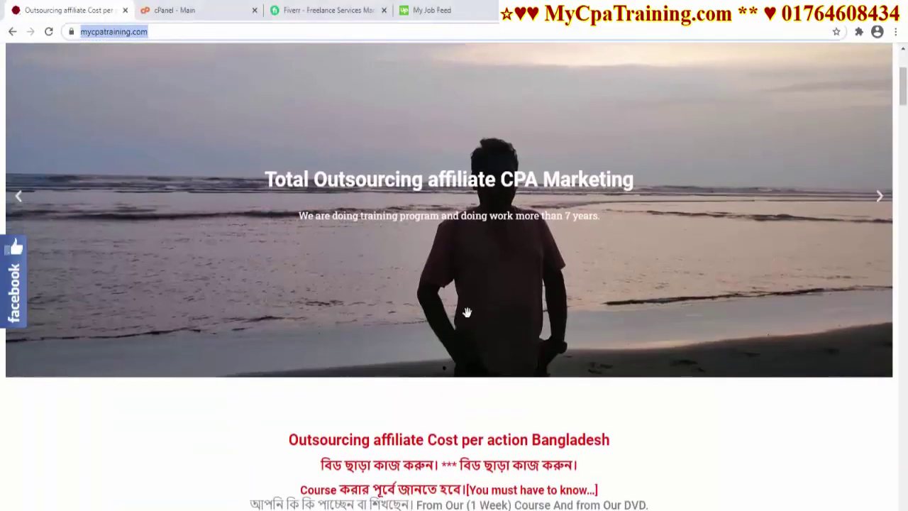
scroll(442, 310, up, 1)
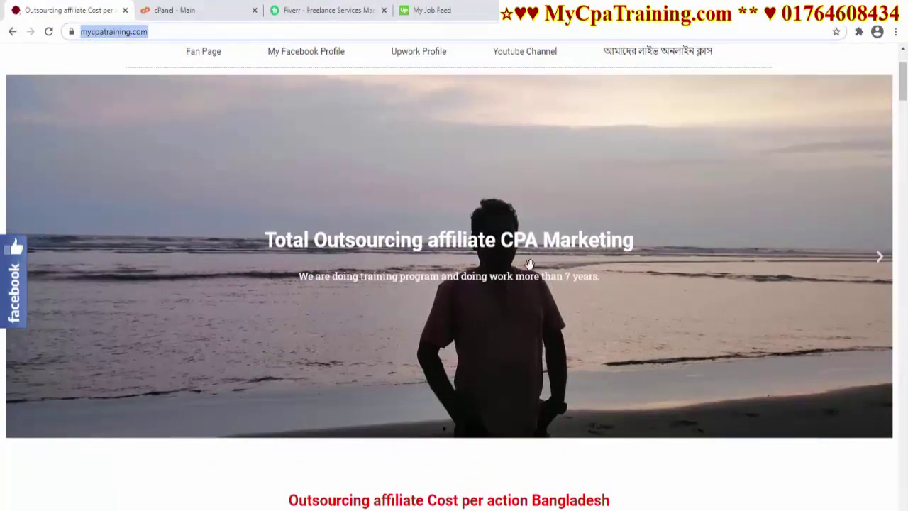
scroll(529, 263, up, 2)
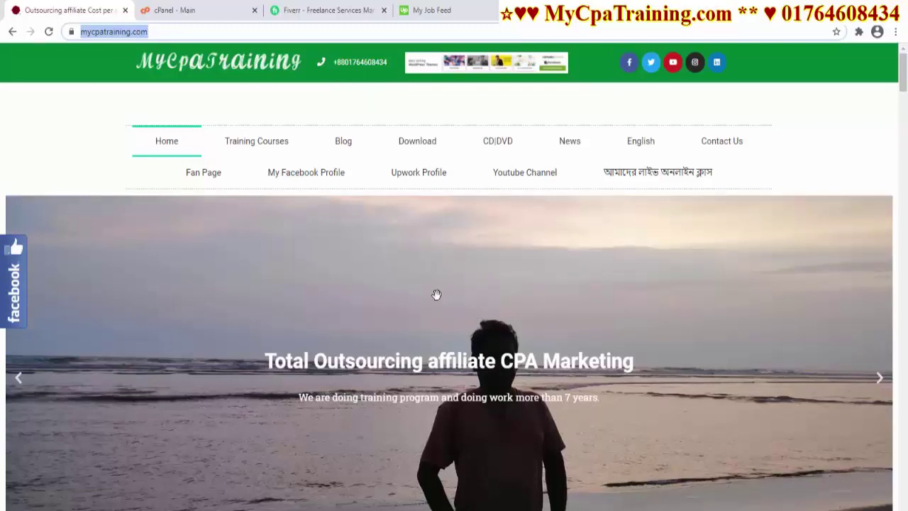
Scroll the cPanel dashboard down to Softaculous Apps Installer and open its WordPress script
click(186, 11)
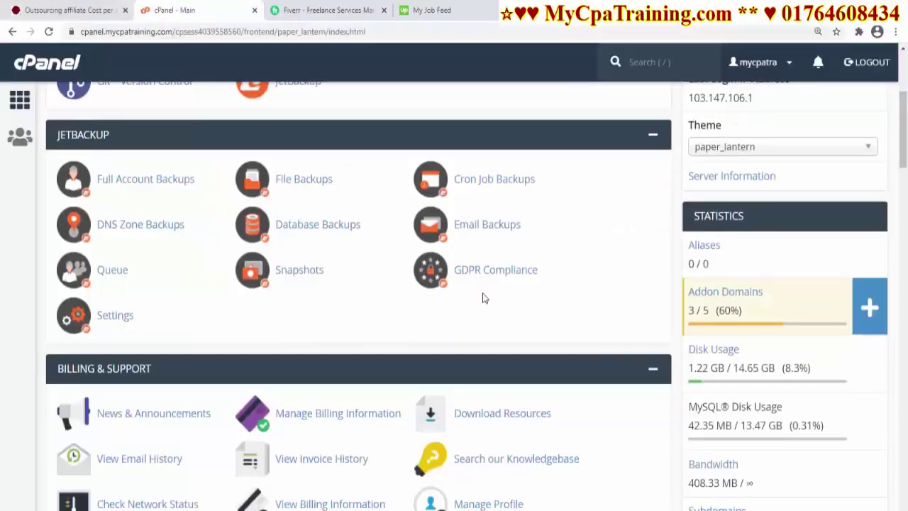
scroll(482, 298, up, 4)
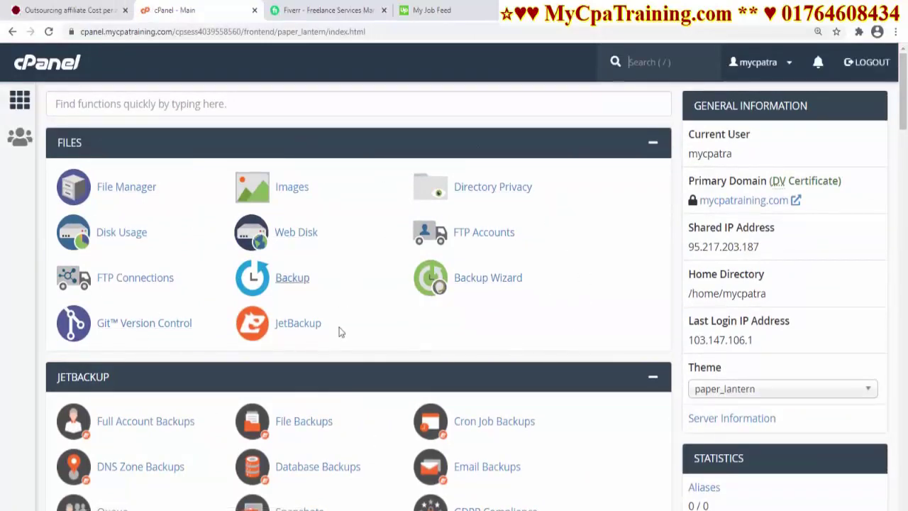
scroll(541, 318, down, 5)
scroll(569, 282, up, 5)
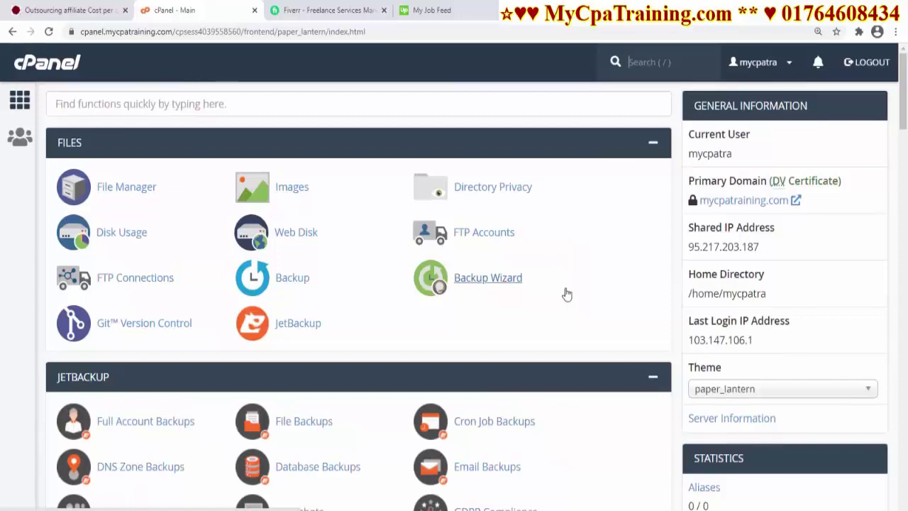
scroll(608, 303, down, 6)
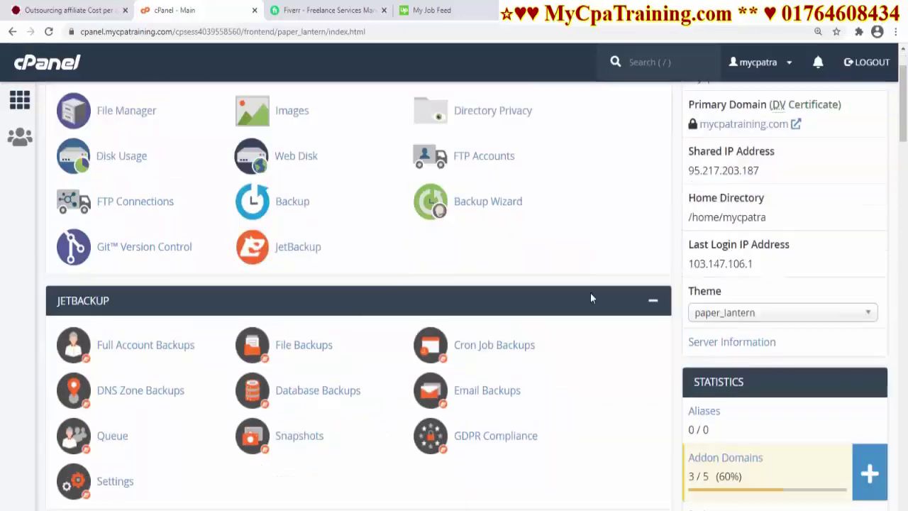
scroll(576, 303, down, 15)
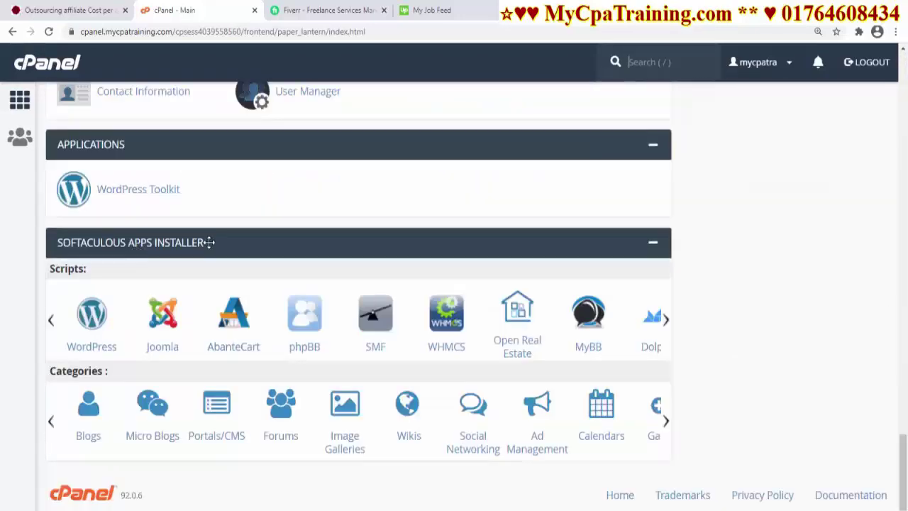
click(85, 322)
scroll(610, 347, down, 2)
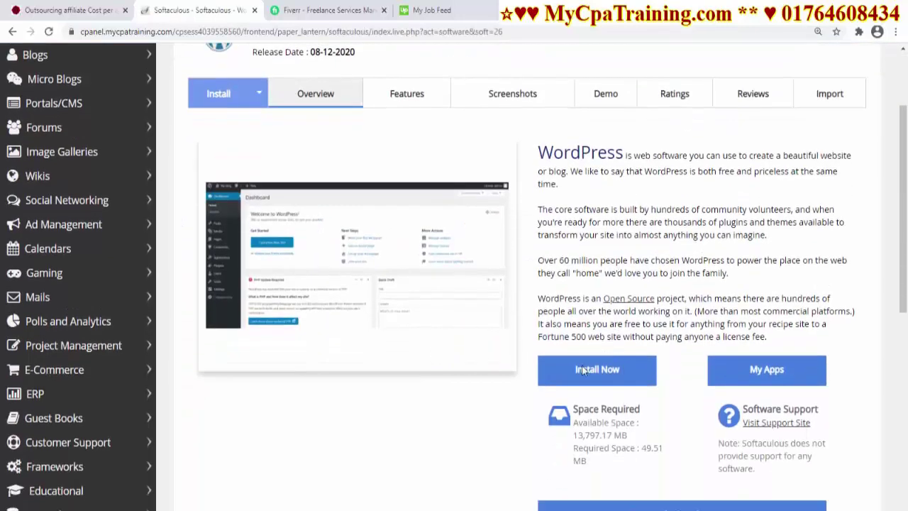
click(598, 367)
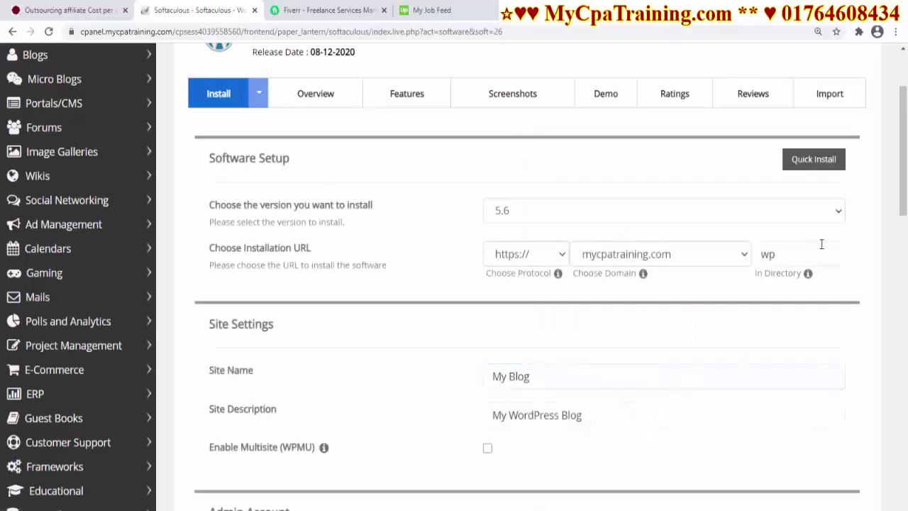
click(839, 212)
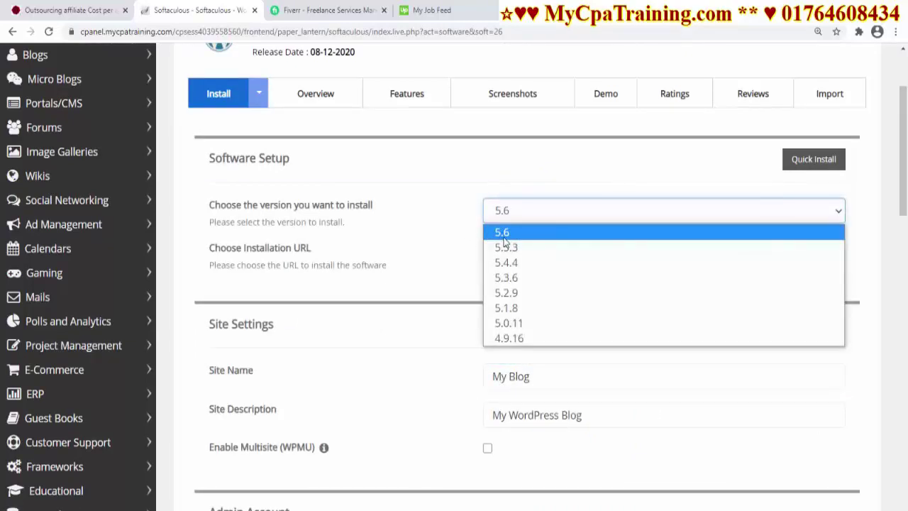
click(415, 198)
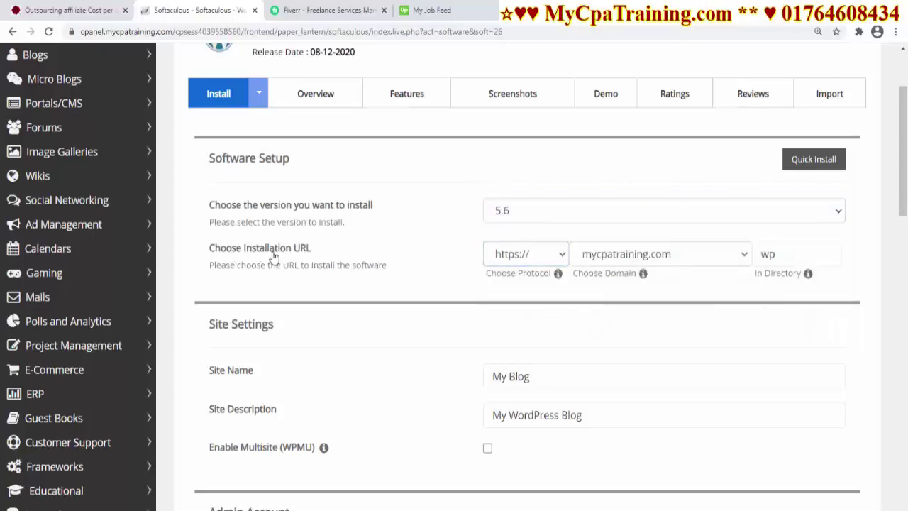
click(558, 253)
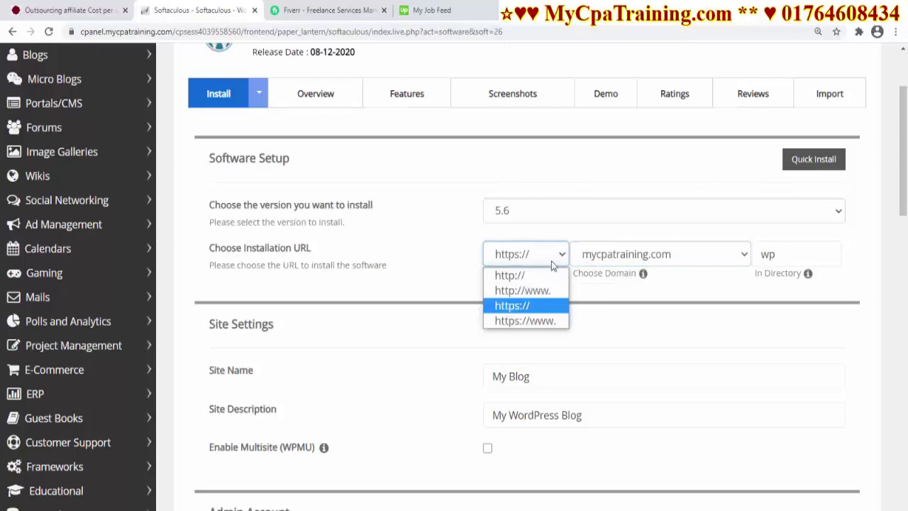
click(527, 306)
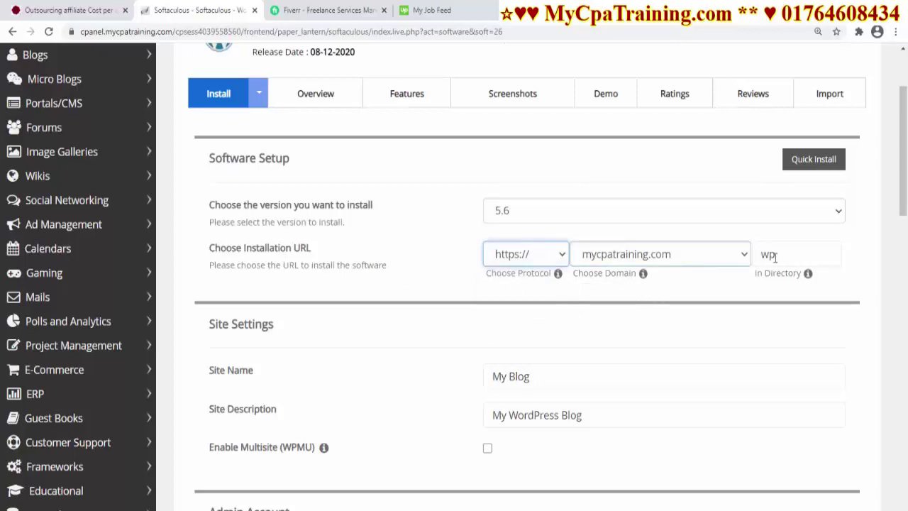
click(742, 255)
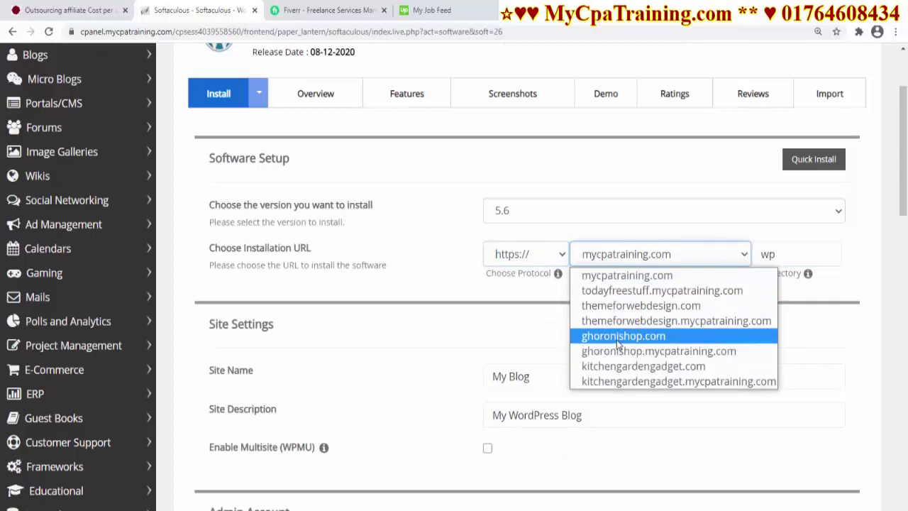
click(637, 366)
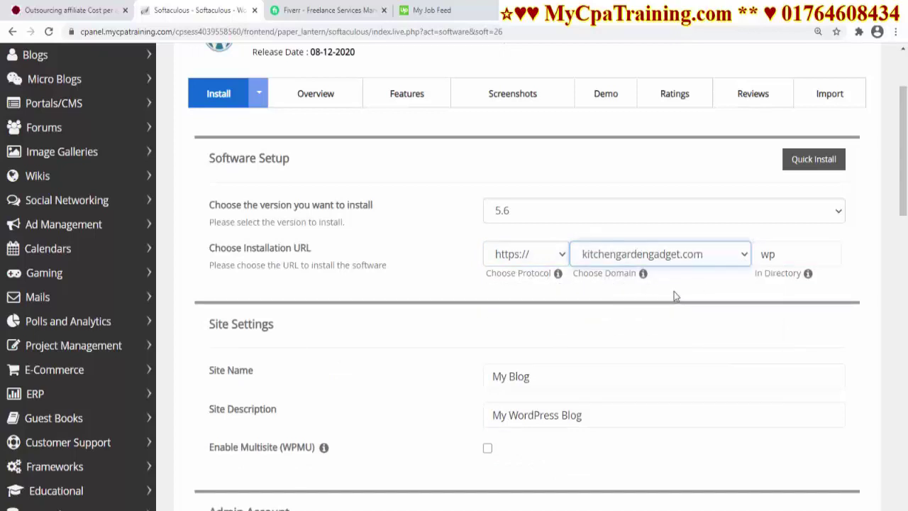
Clear 'wp' from the In Directory field so WordPress installs at the domain root
click(783, 254)
double_click(783, 254)
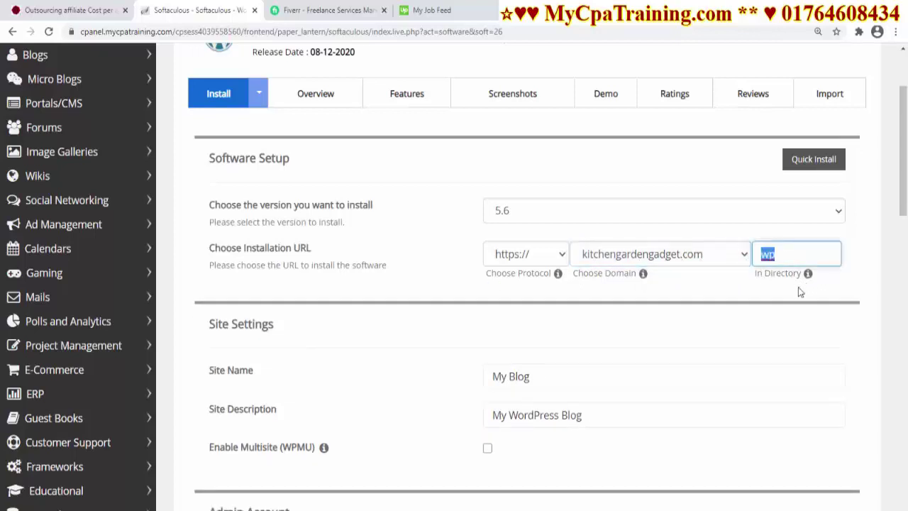
key(BackSpace)
Replace the default site name My Blog with kitchengardengadget
scroll(861, 300, down, 2)
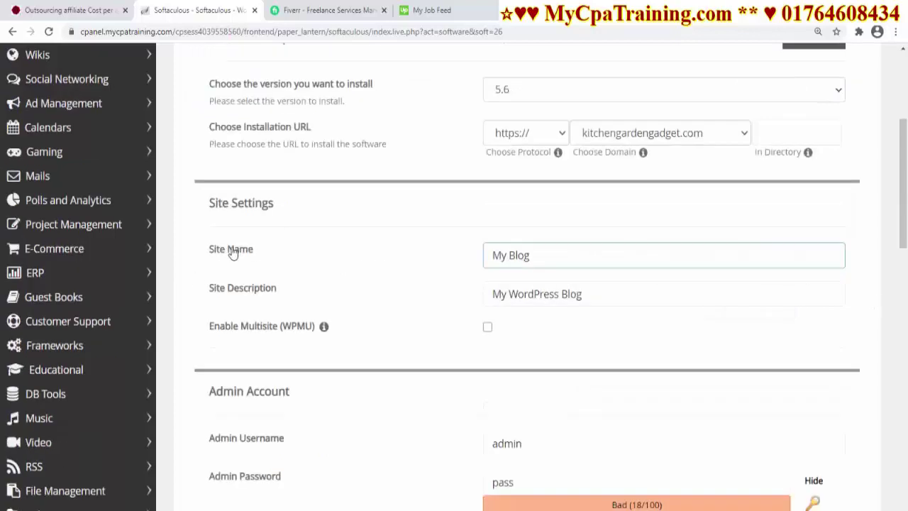
click(508, 255)
click(270, 261)
click(518, 264)
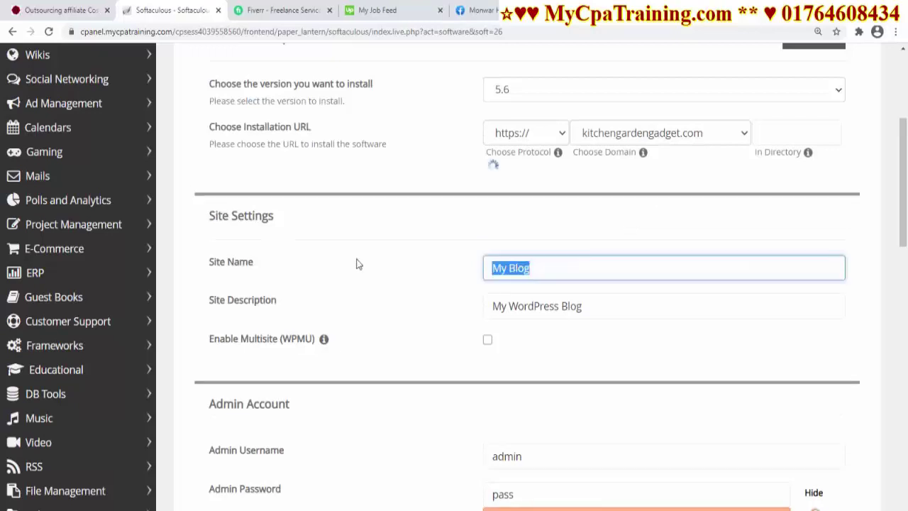
text(kitchengardengadget)
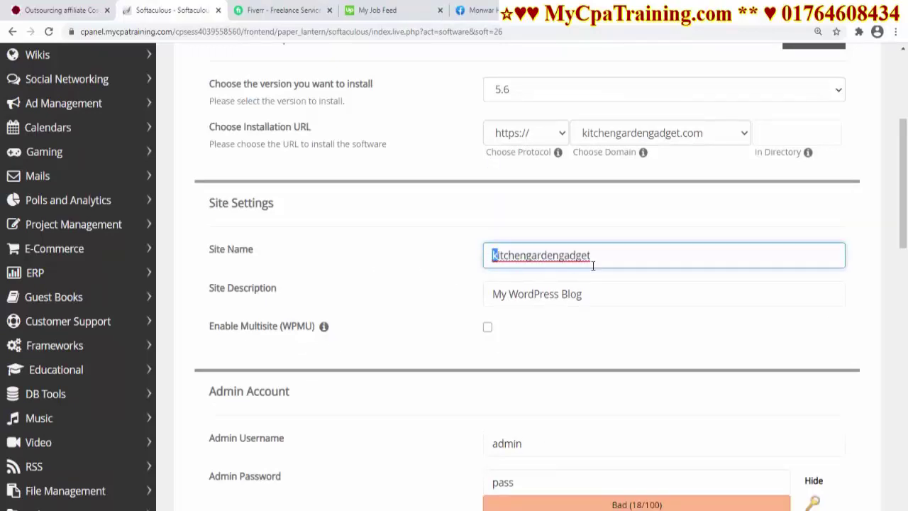
Set the site description to 'Kitchen Garden Gadget'
click(504, 294)
drag(616, 292, 360, 297)
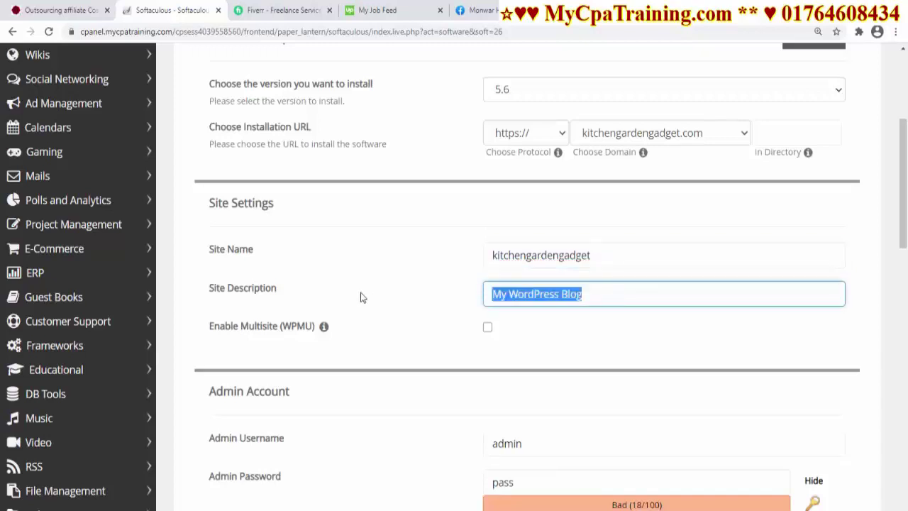
text(Kitchengardengadget)
click(527, 294)
key(Delete)
text(G)
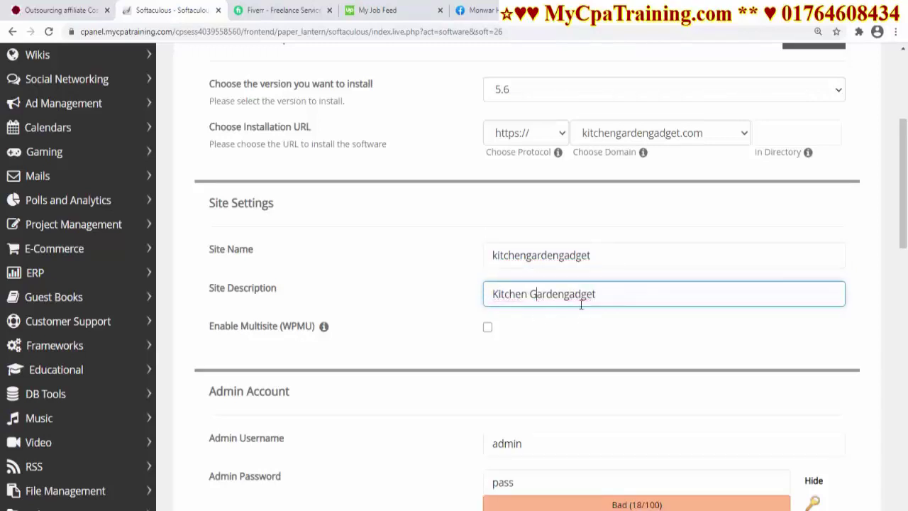
click(567, 295)
key(Delete)
text(G)
key(shift+Tab)
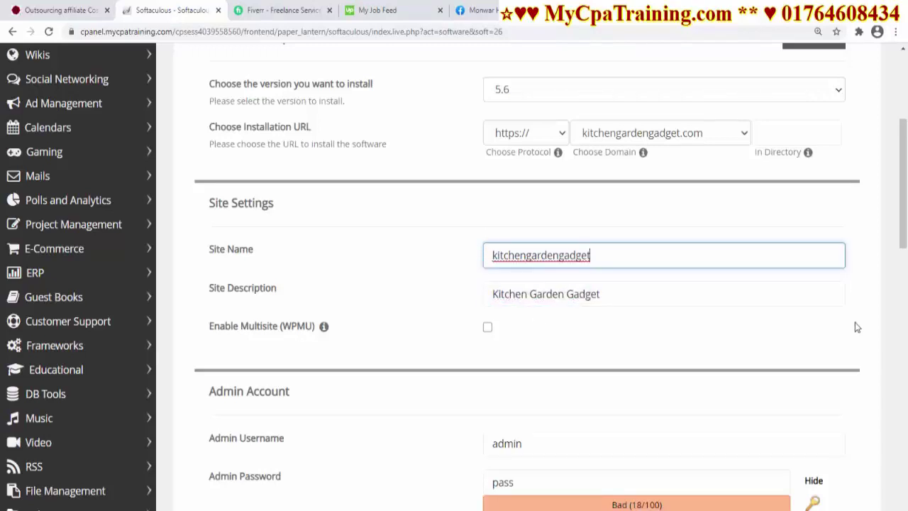
scroll(467, 208, down, 3)
click(485, 203)
Replace the weak default admin password with a strong one
click(433, 213)
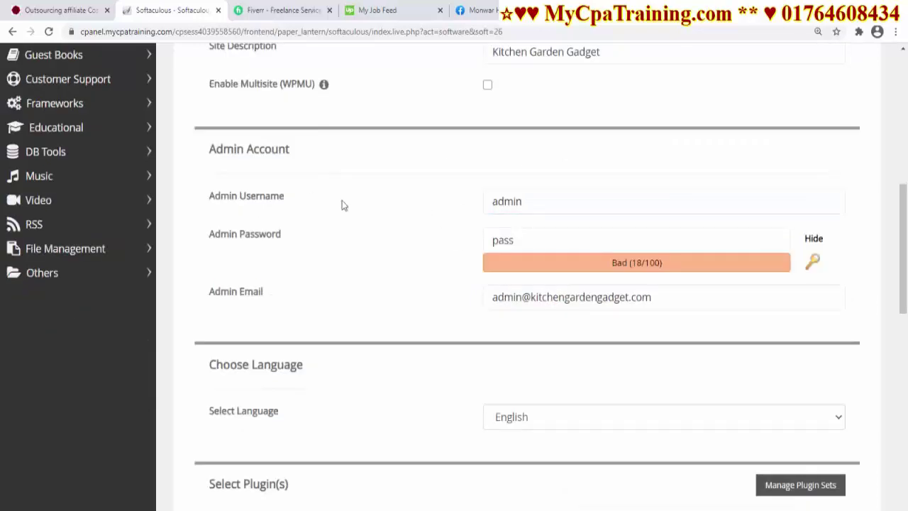
click(578, 205)
click(439, 316)
click(503, 240)
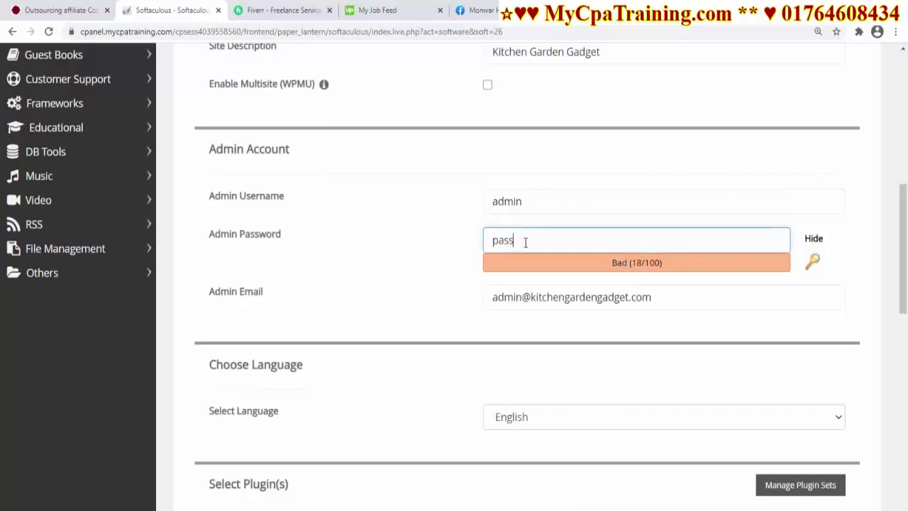
drag(523, 242, 405, 245)
text(••••••)
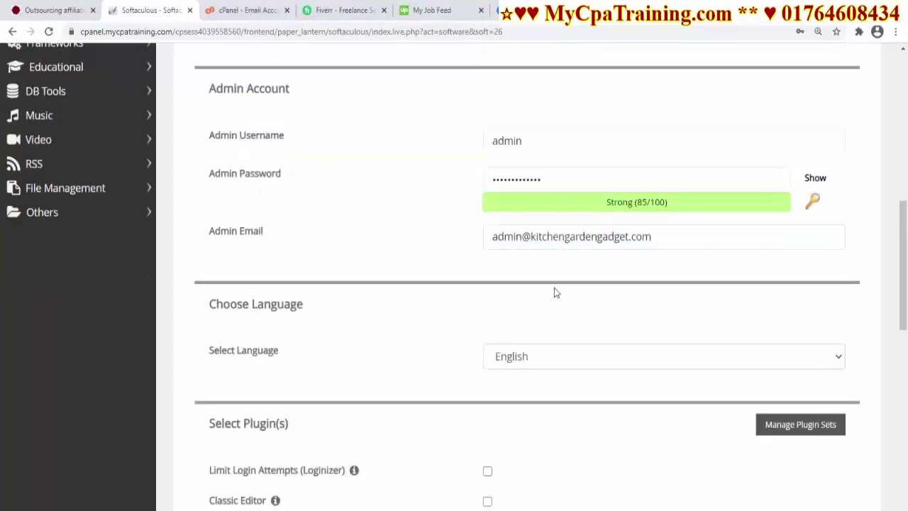
Replace the admin e-mail with the store's support address and review the rest of the form
click(675, 242)
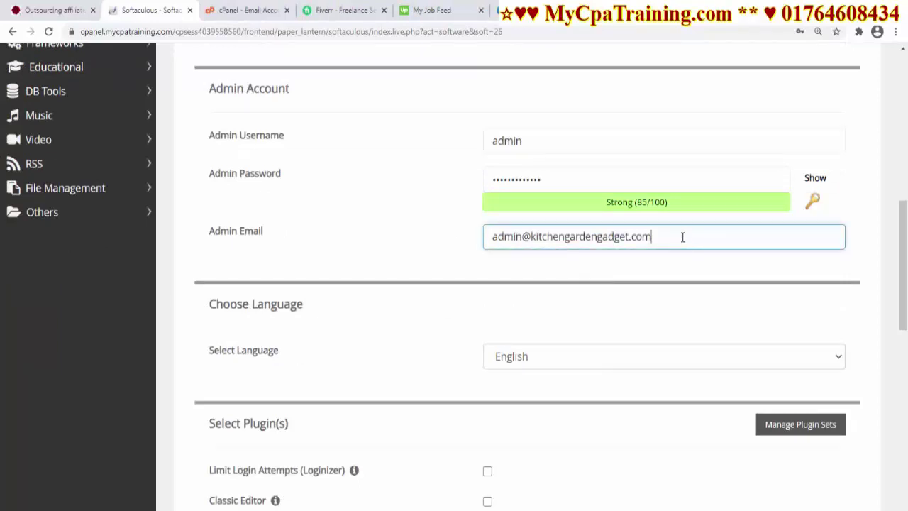
drag(678, 237, 408, 239)
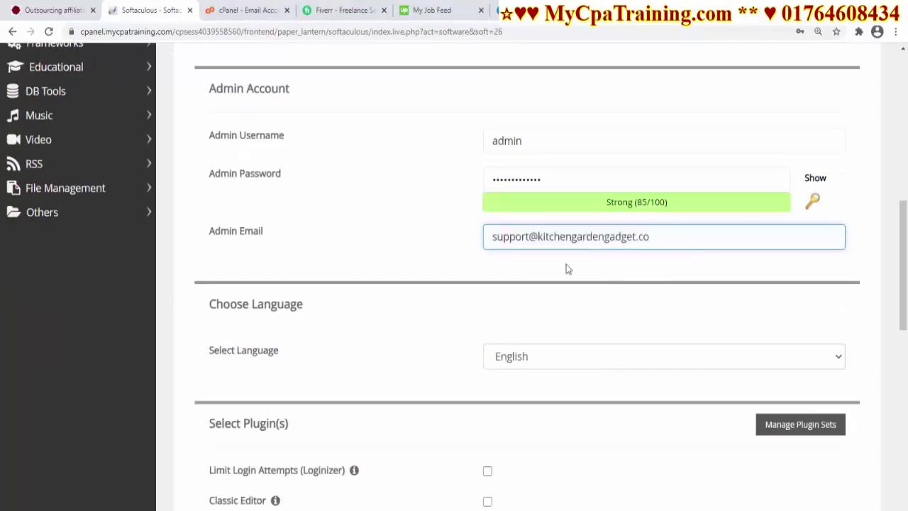
scroll(218, 261, down, 1)
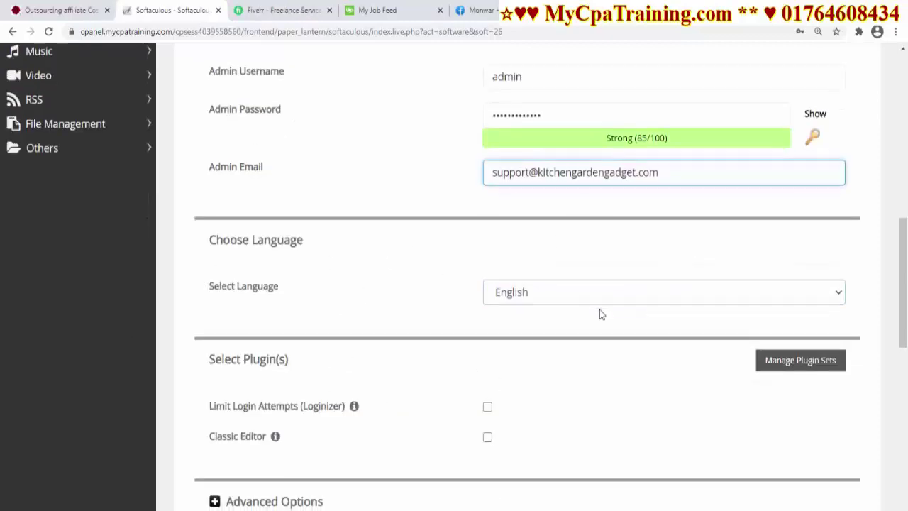
scroll(280, 285, down, 3)
scroll(633, 308, down, 5)
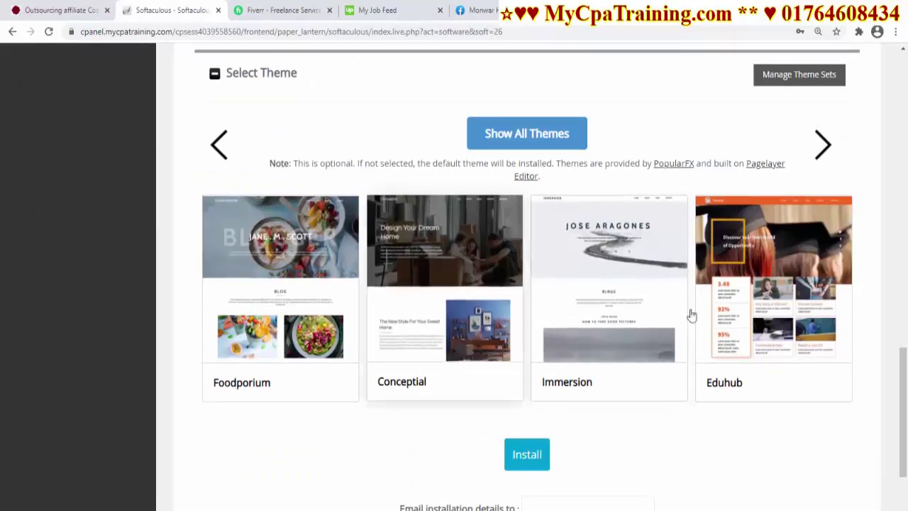
scroll(612, 351, down, 2)
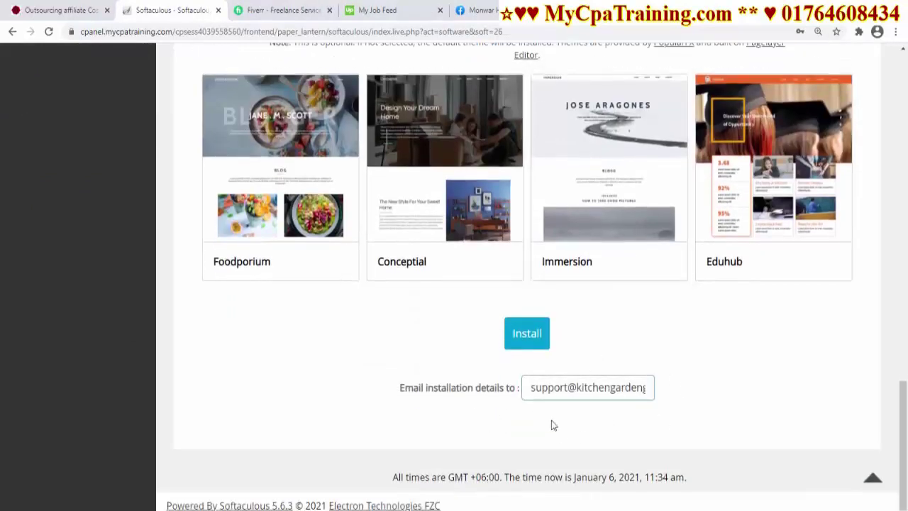
scroll(518, 400, up, 3)
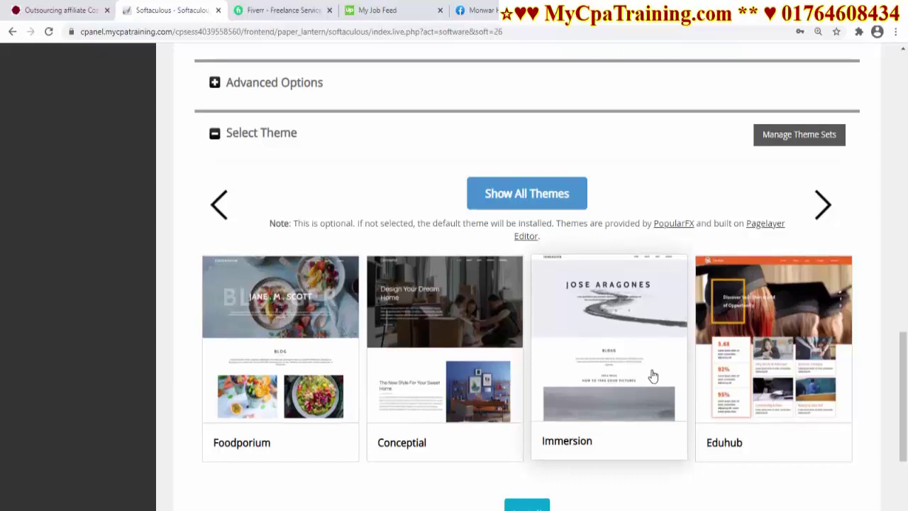
scroll(653, 375, up, 1)
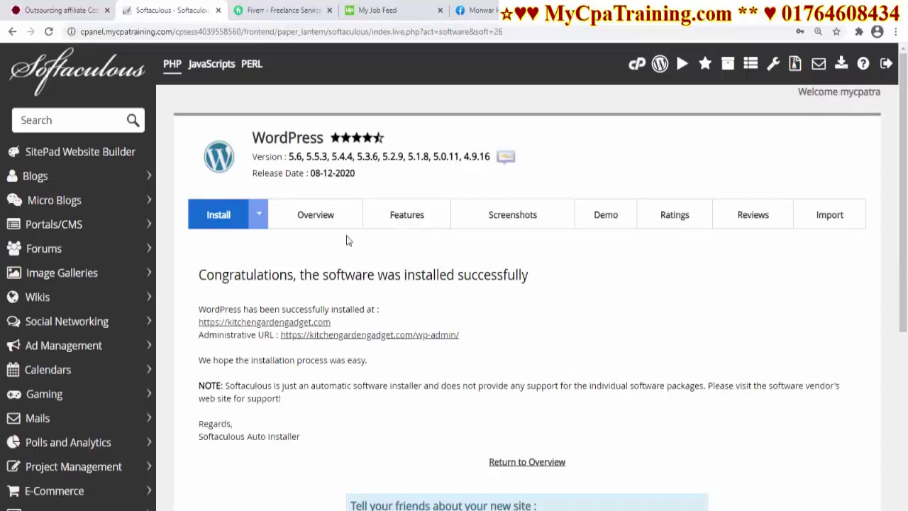
Open the WordPress admin dashboard in a new tab and zoom in
right_click(391, 339)
click(426, 346)
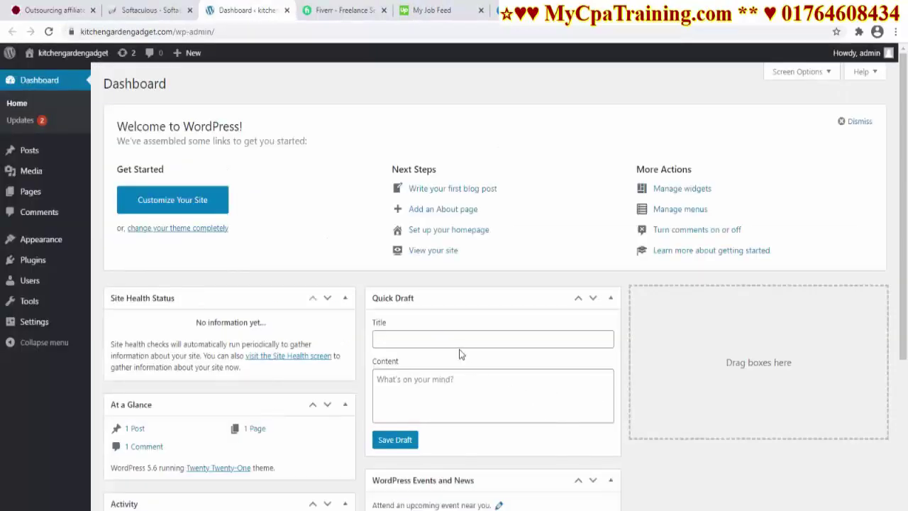
key(ctrl+plus)
scroll(674, 213, down, 4)
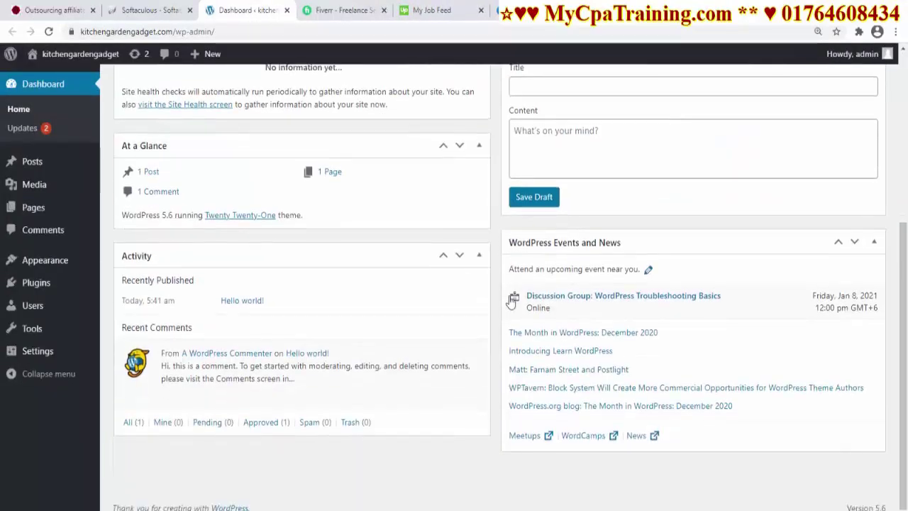
scroll(508, 291, up, 4)
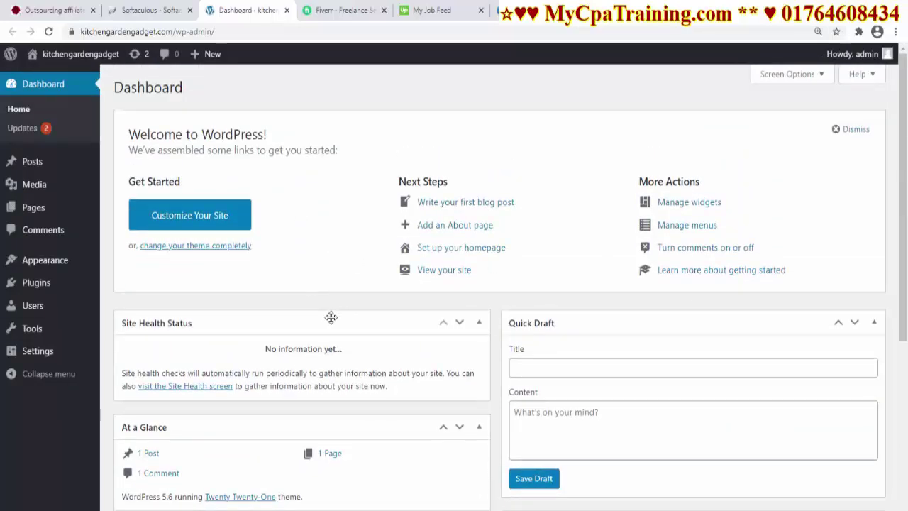
Permanently delete the Hello world! post and the Sample Page
click(32, 162)
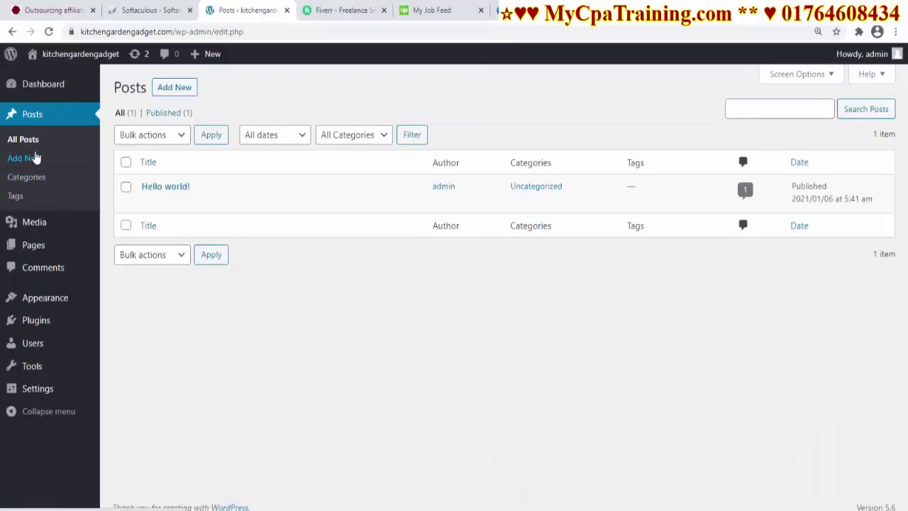
click(213, 201)
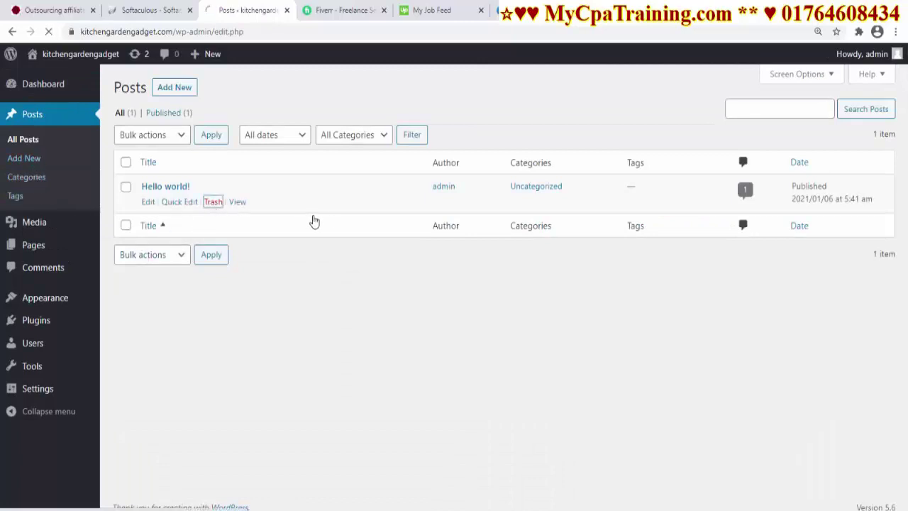
click(161, 152)
click(210, 201)
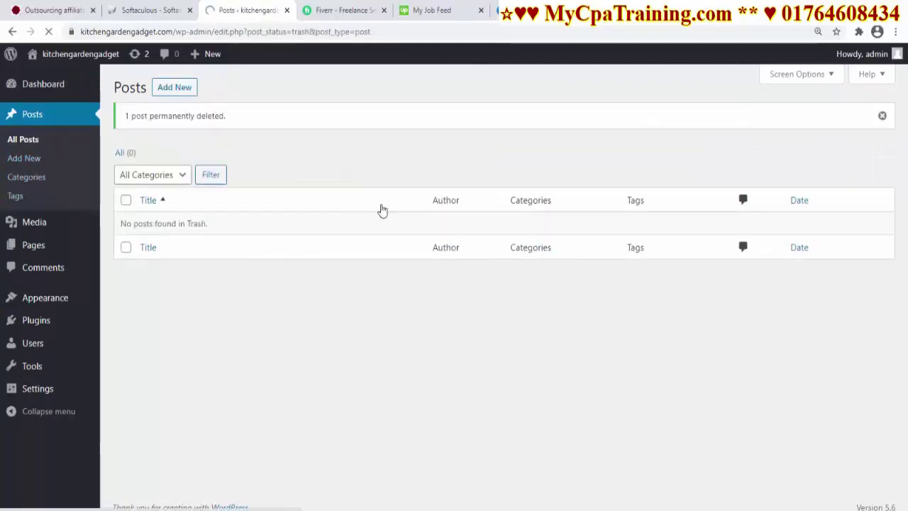
click(32, 245)
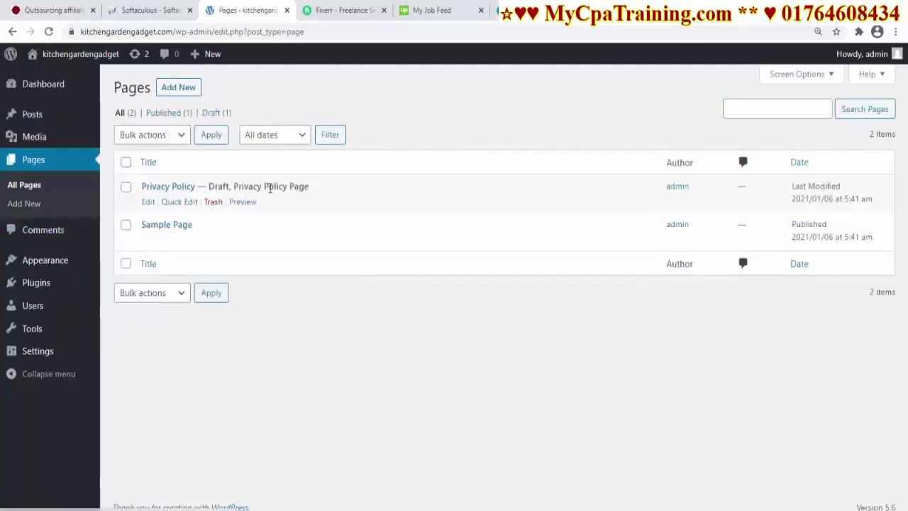
click(215, 243)
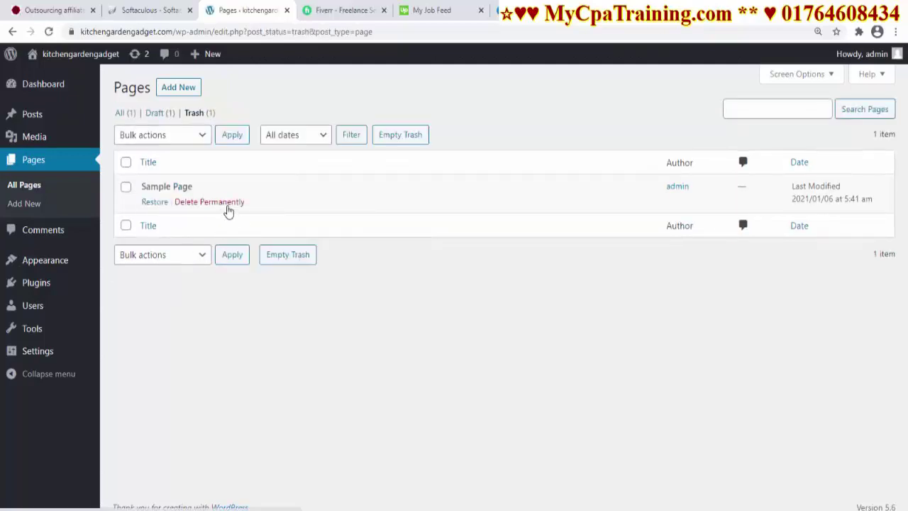
click(221, 202)
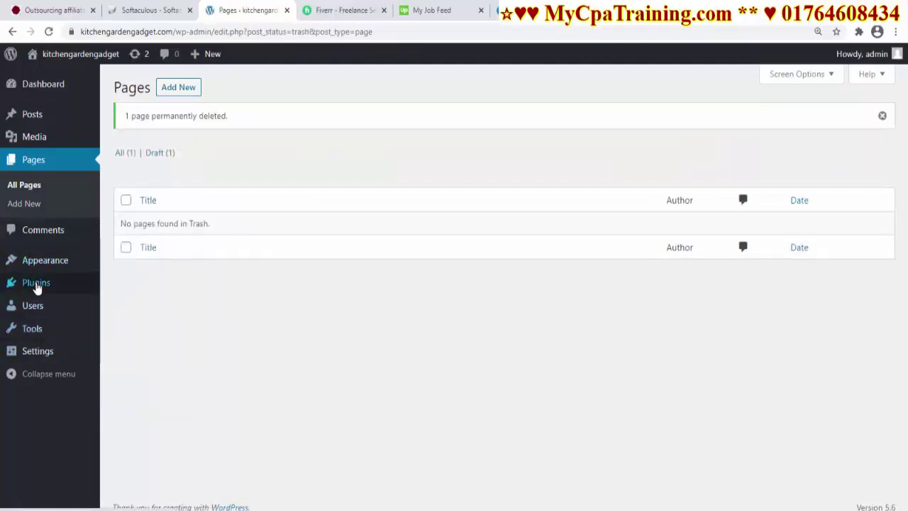
Delete the Akismet Anti-Spam plugin, then view the comments list
click(36, 284)
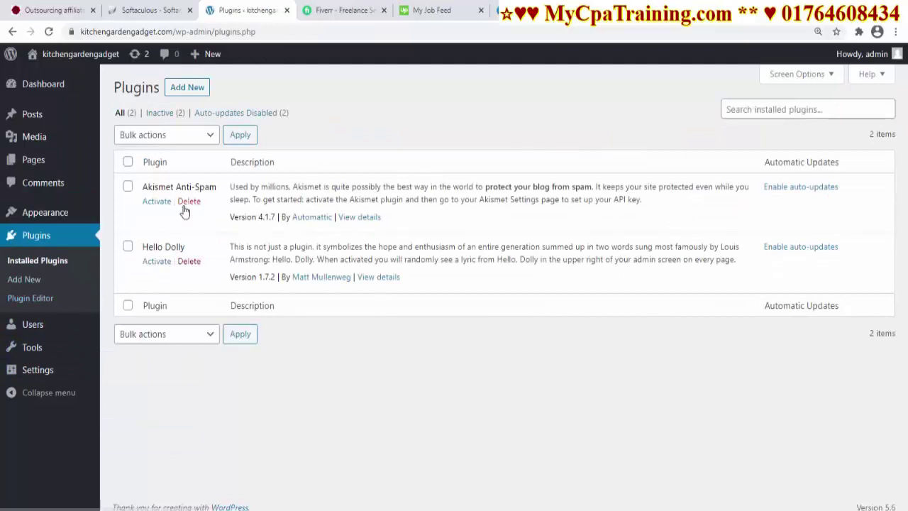
click(189, 202)
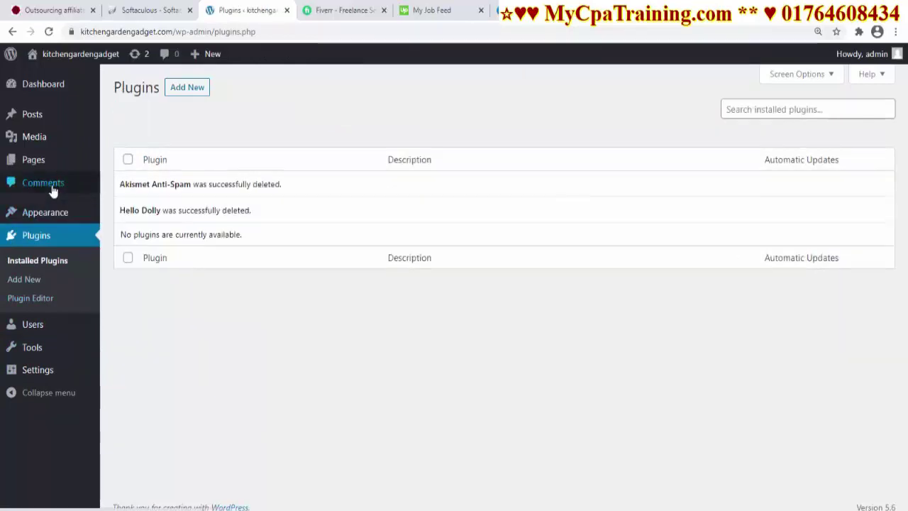
click(49, 186)
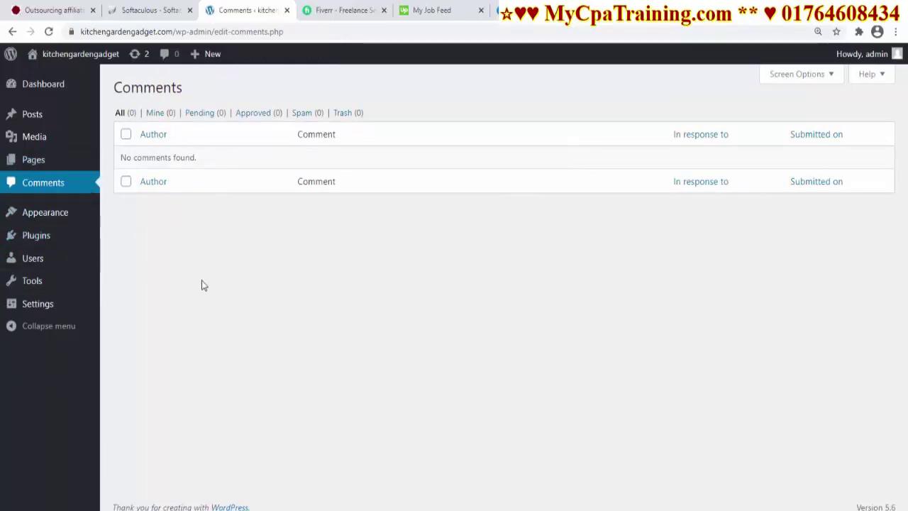
Switch permalinks to the Post name structure and save the change
mouse_move(39, 305)
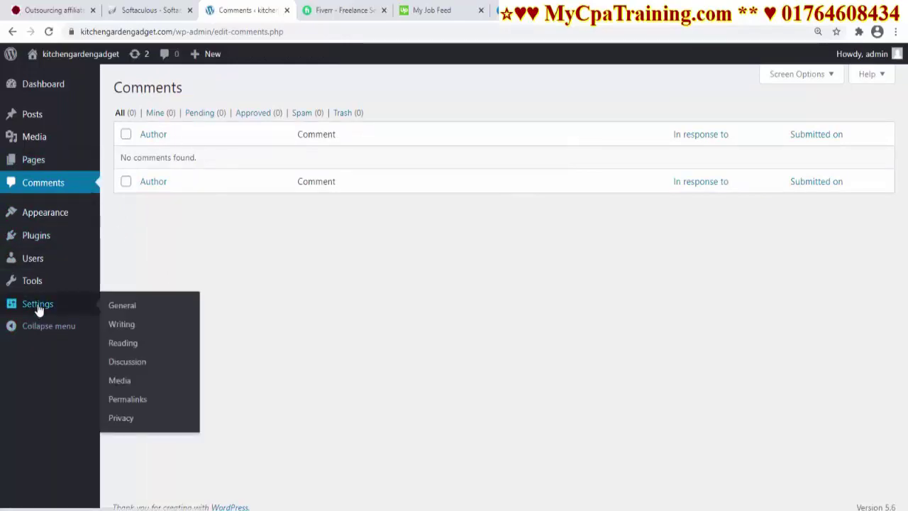
click(129, 400)
scroll(332, 384, down, 5)
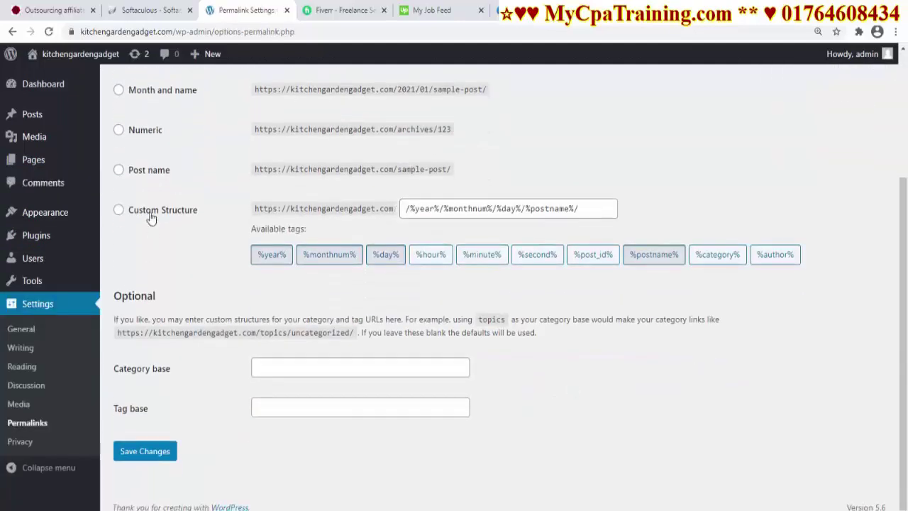
click(119, 170)
scroll(401, 257, up, 3)
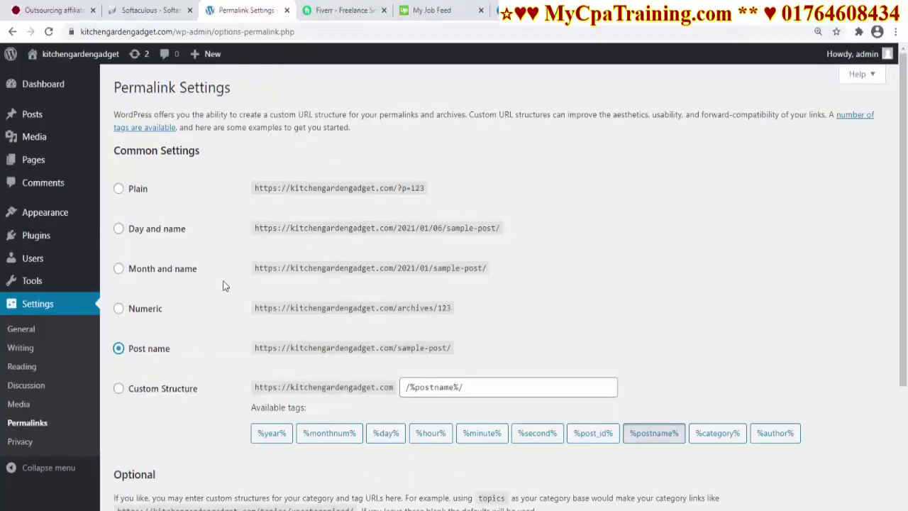
scroll(223, 286, down, 4)
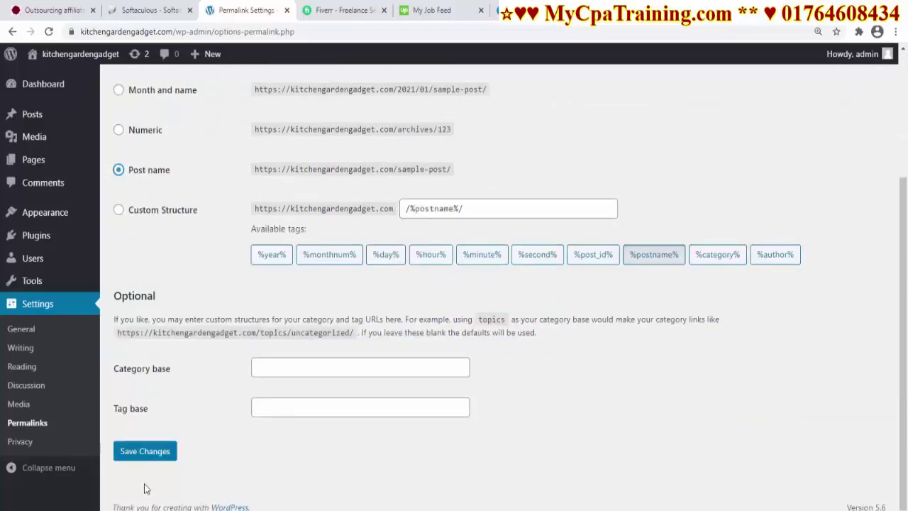
click(158, 454)
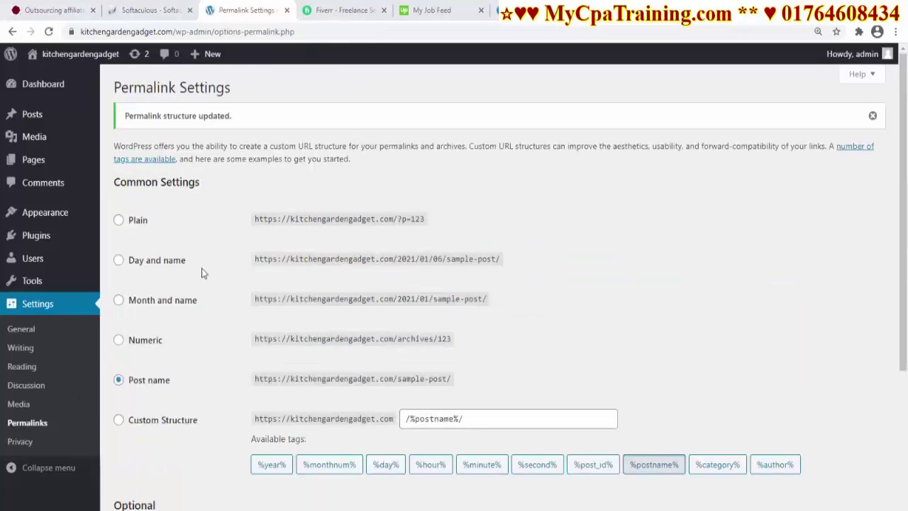
Open the live site in a new tab, where the homepage shows 'Nothing here'
mouse_move(43, 55)
right_click(56, 77)
click(90, 86)
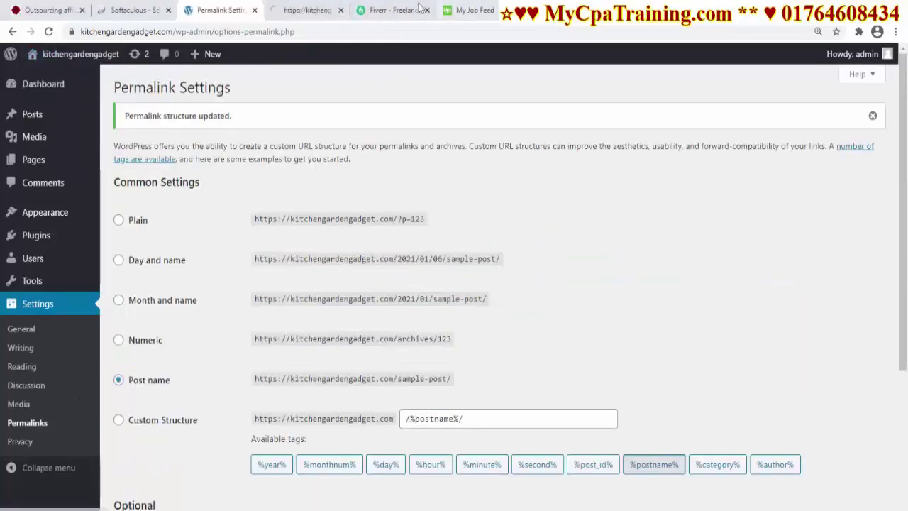
click(305, 10)
scroll(547, 324, down, 5)
scroll(552, 283, up, 5)
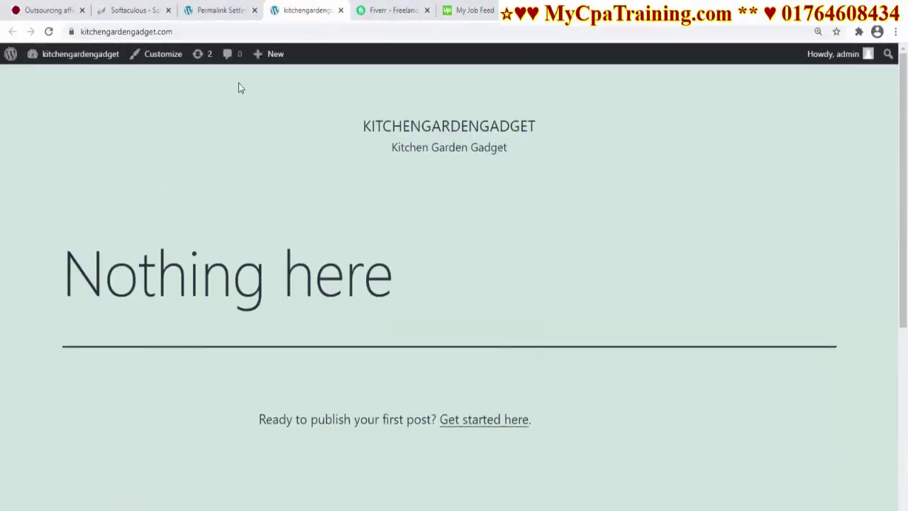
Go back to the admin and open Appearance > Themes
click(220, 10)
mouse_move(28, 215)
click(121, 216)
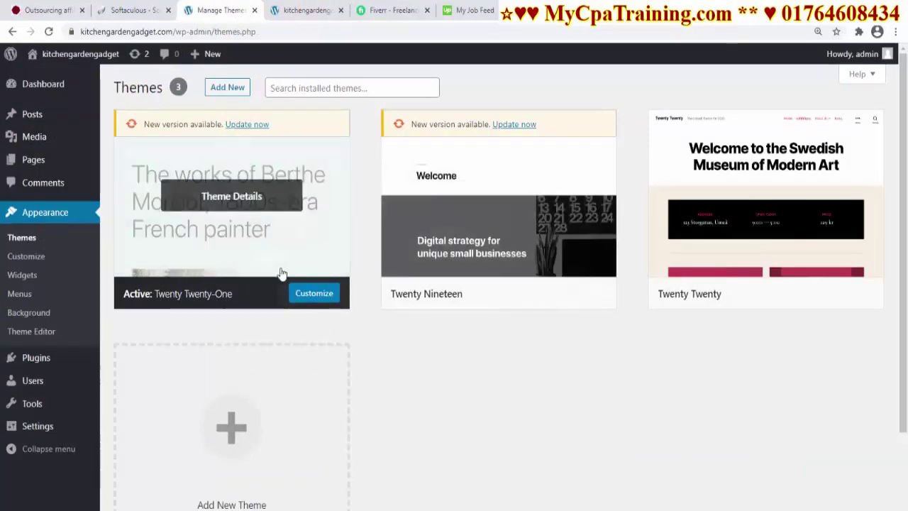
scroll(481, 354, down, 2)
scroll(479, 347, up, 2)
scroll(478, 345, up, 1)
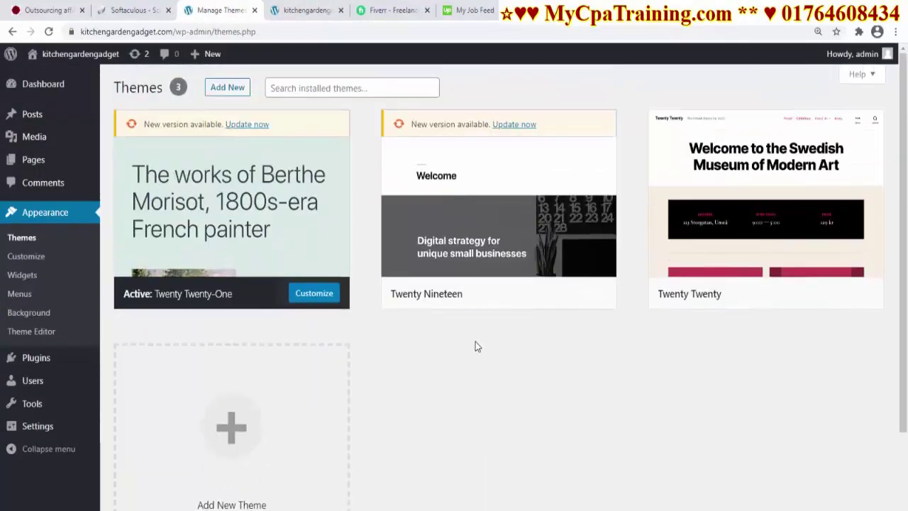
Search for OceanWP under Add New, install it and activate it
click(227, 88)
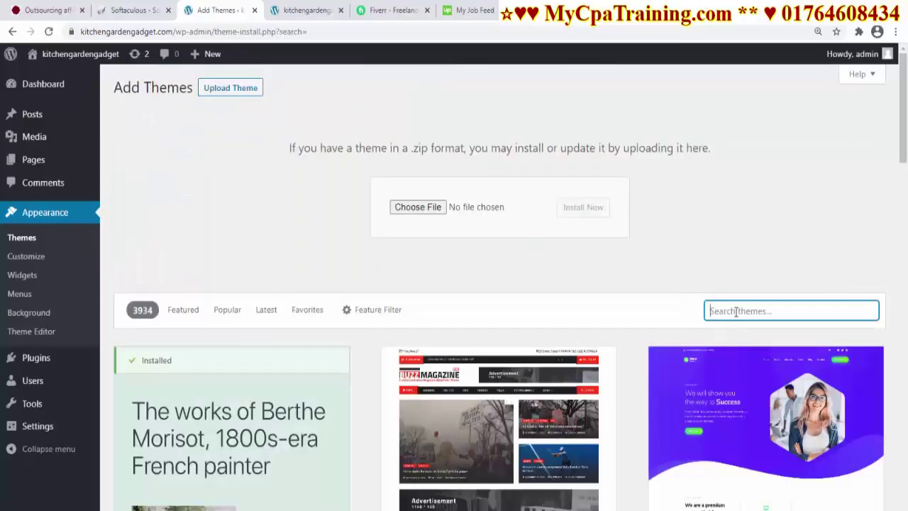
text(OceanWP)
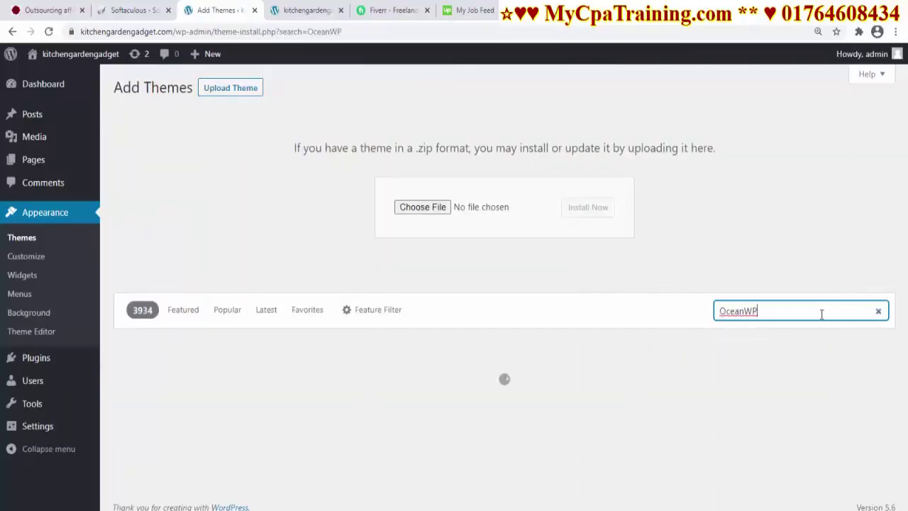
scroll(640, 323, down, 2)
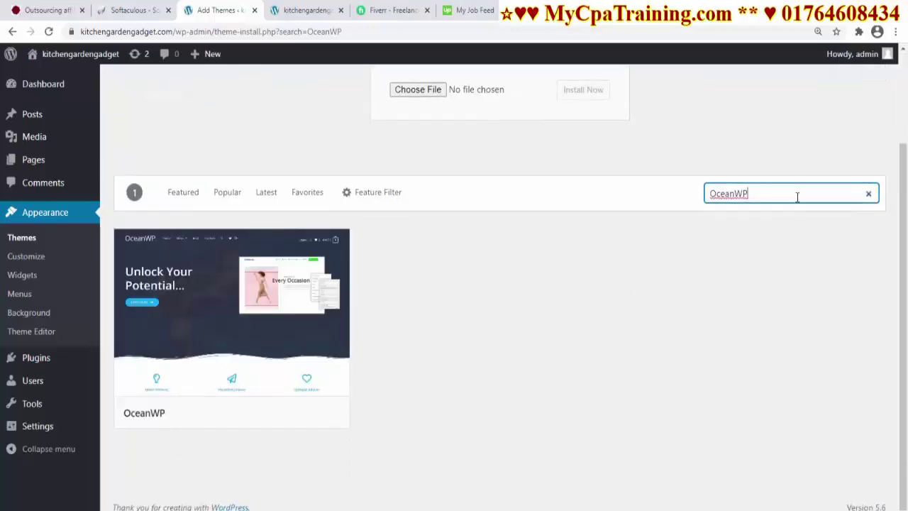
mouse_move(308, 305)
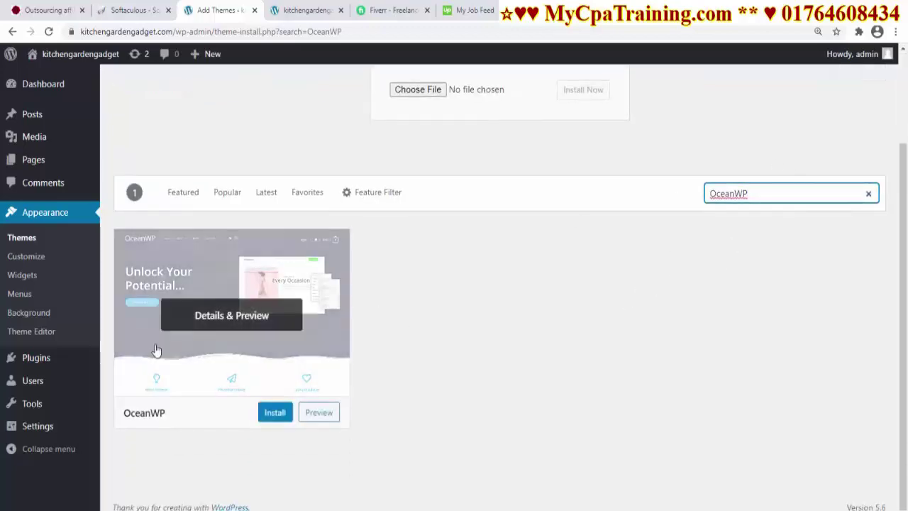
click(268, 416)
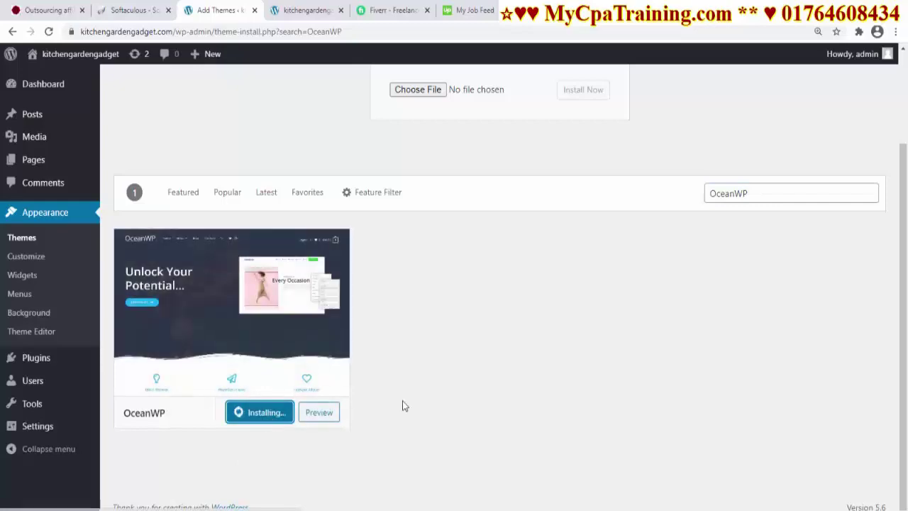
click(272, 413)
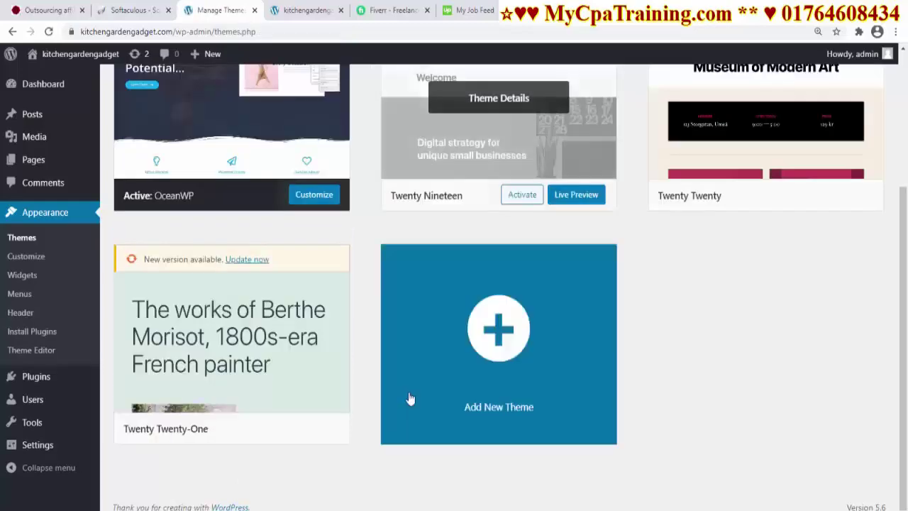
Install and activate the recommended Ocean Extra plugin, then return to the dashboard
scroll(477, 326, down, 3)
scroll(497, 319, up, 3)
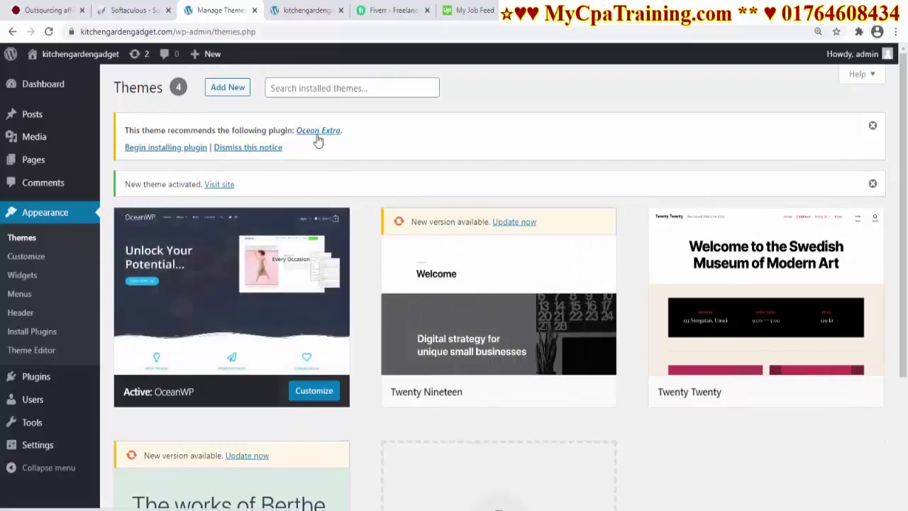
click(177, 148)
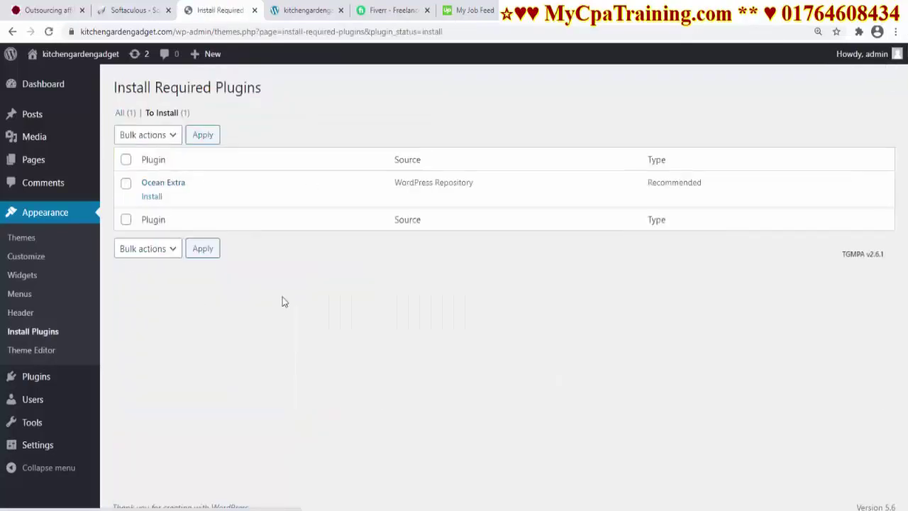
click(151, 197)
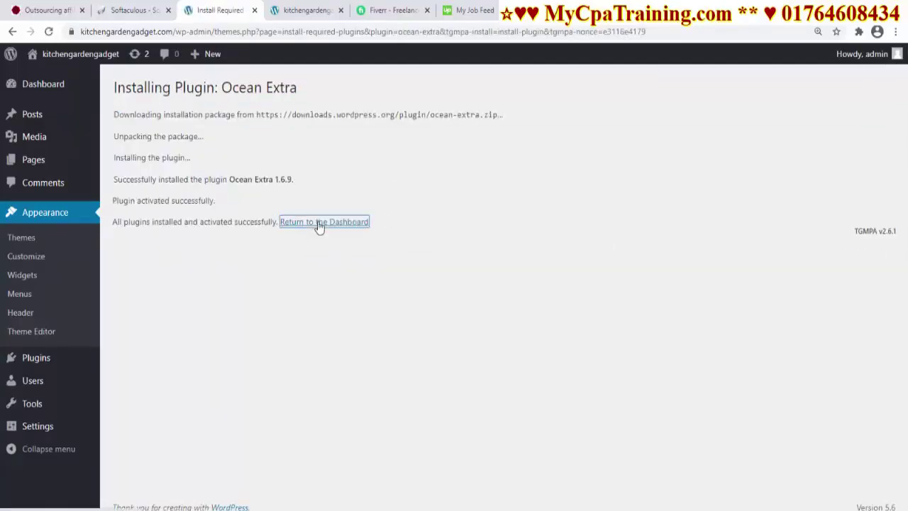
click(318, 223)
Search Add Plugins for WooCommerce
scroll(386, 308, up, 1)
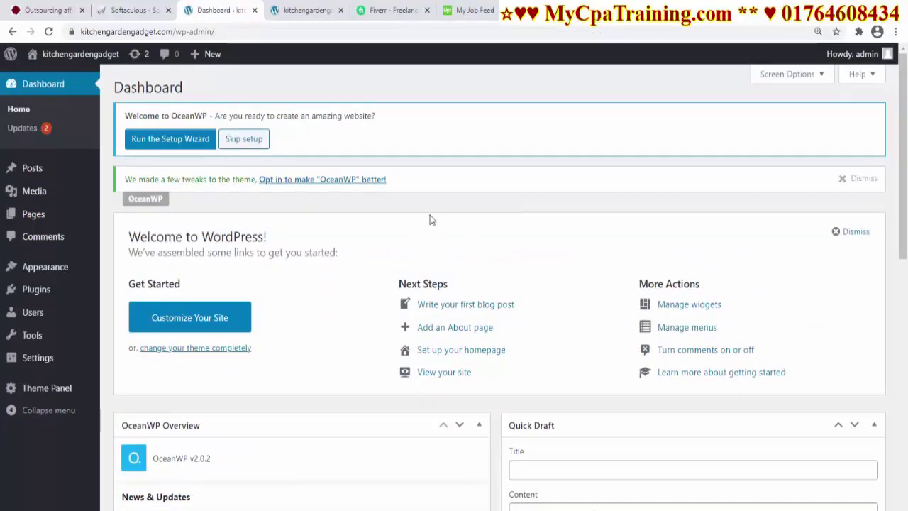
mouse_move(35, 289)
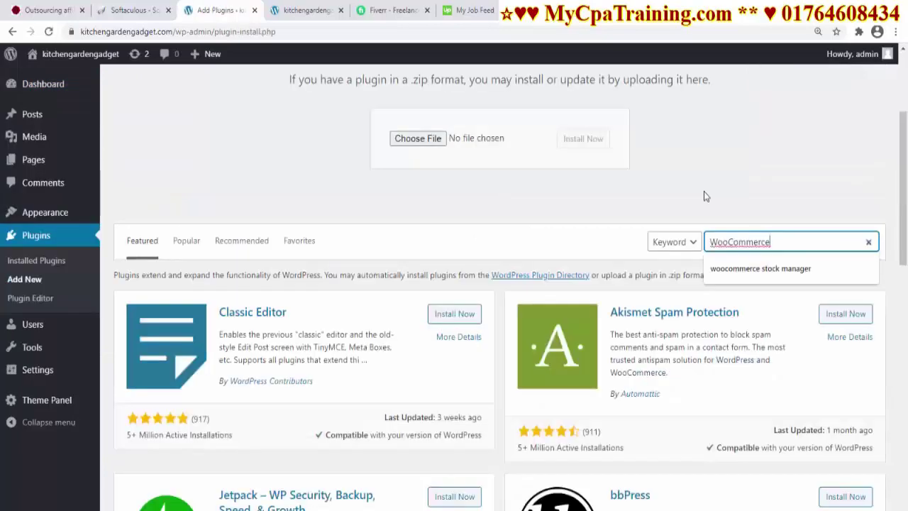
key(Return)
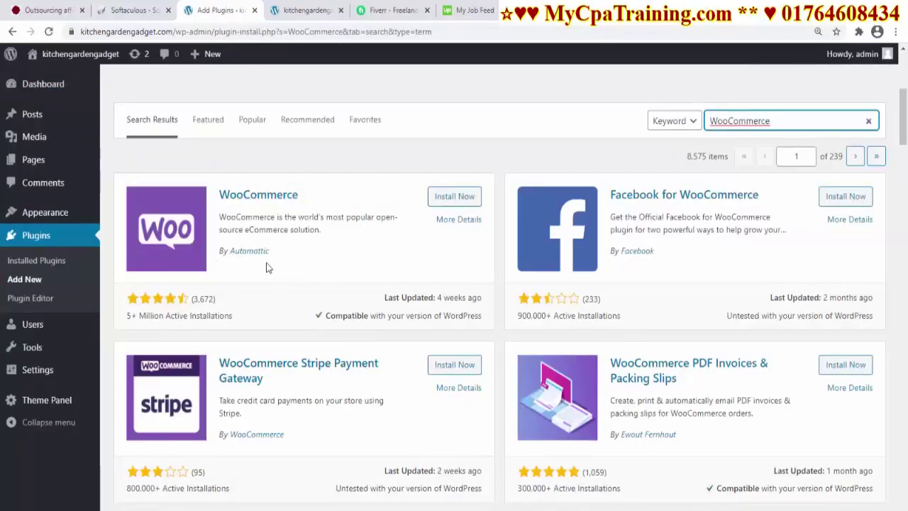
Install WooCommerce and set the store location to United States (US) — Florida
click(466, 203)
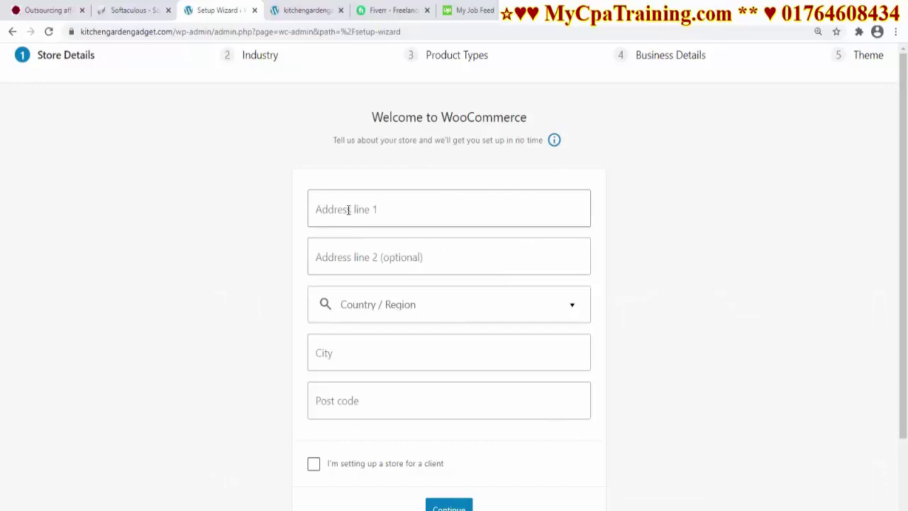
click(521, 308)
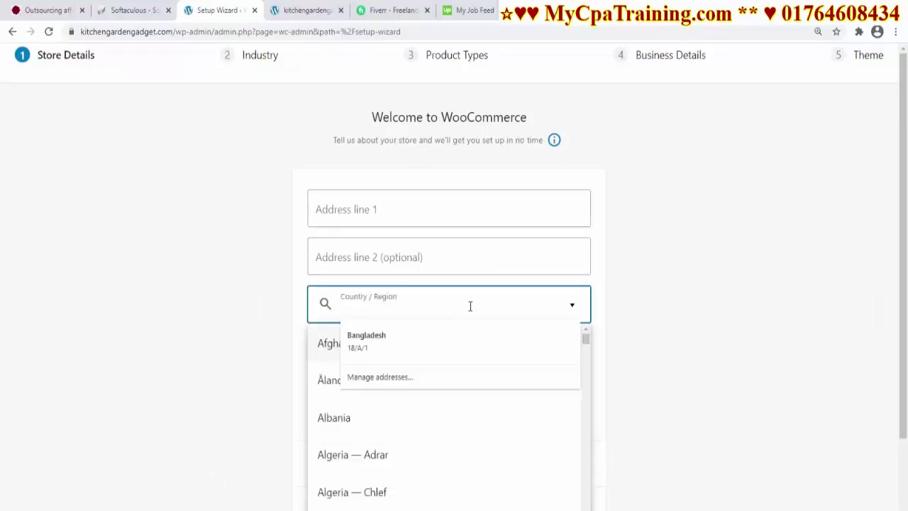
scroll(645, 213, down, 2)
text(us)
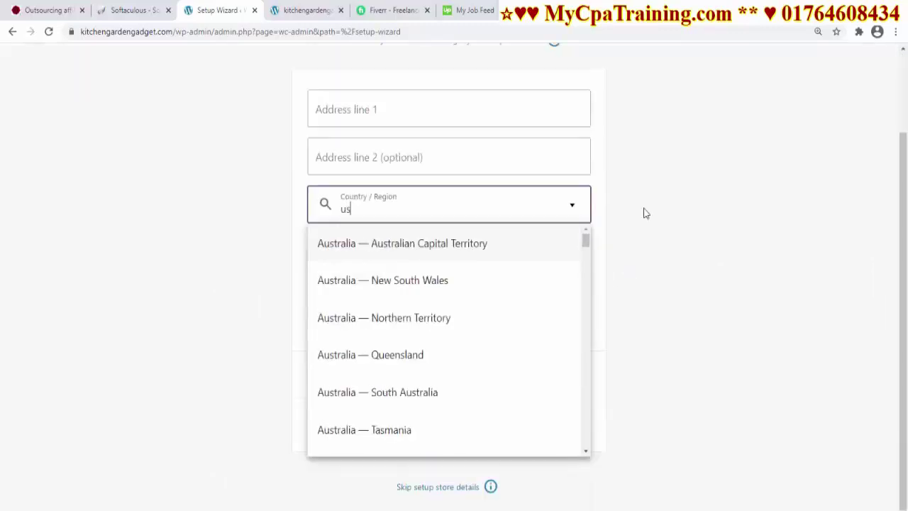
key(BackSpace)
key(BackSpace)
text(united sta)
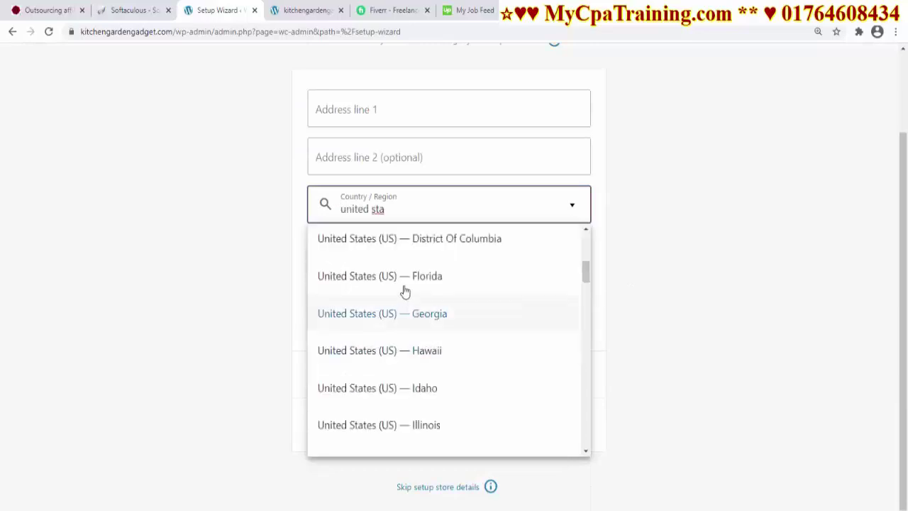
click(404, 291)
Enter city Flodida and post code 1000, submit, and decline usage tracking
click(334, 265)
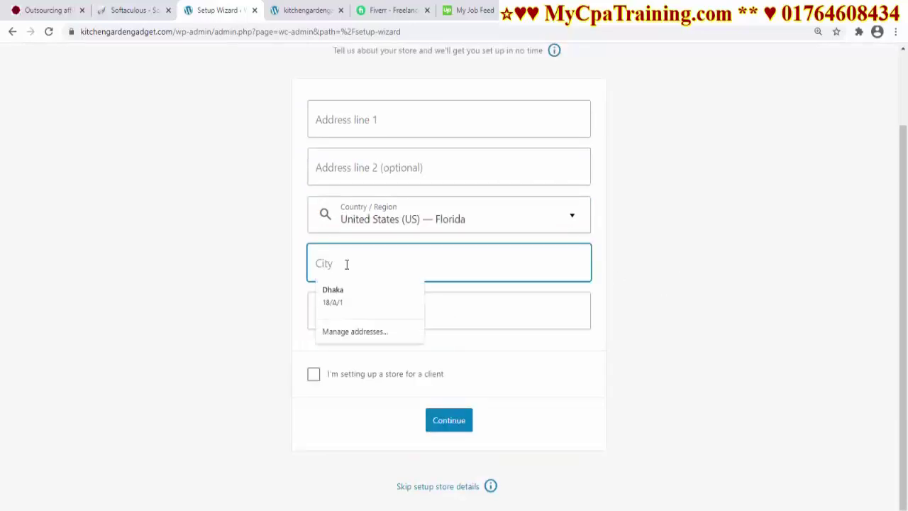
text(Flodida)
key(Tab)
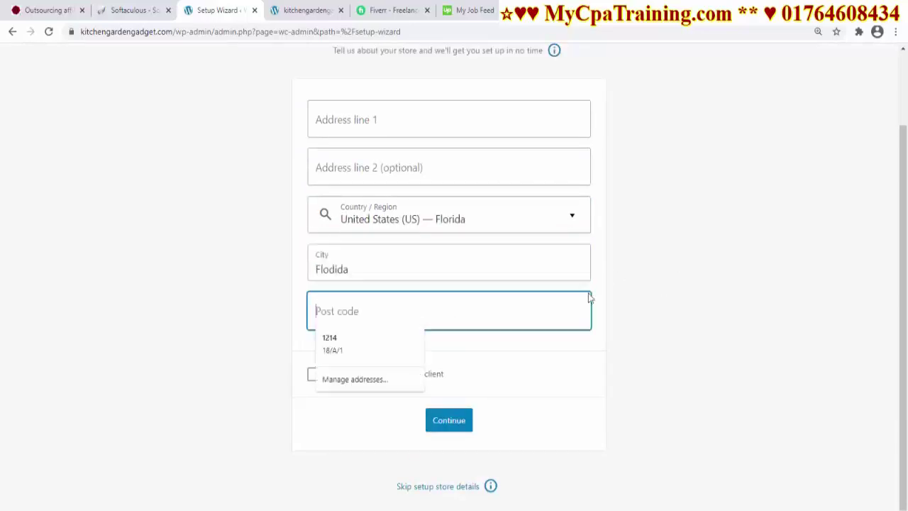
text(100001)
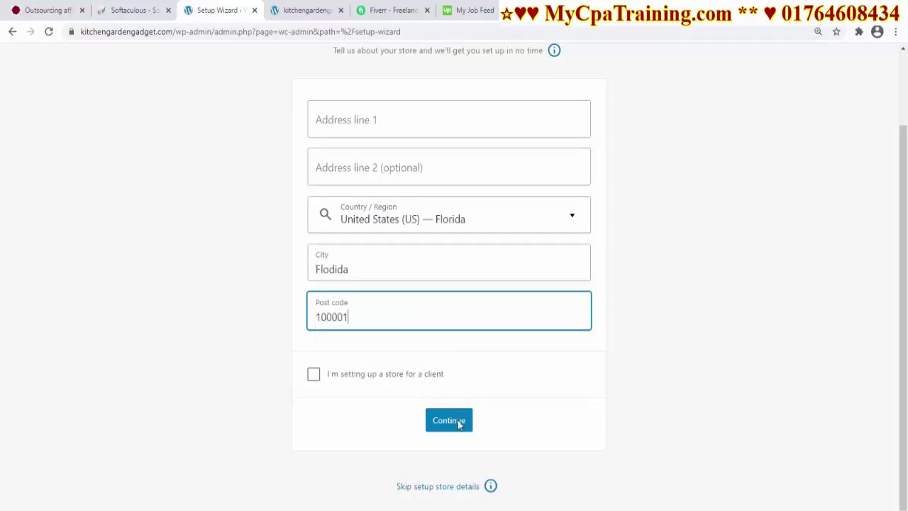
click(449, 421)
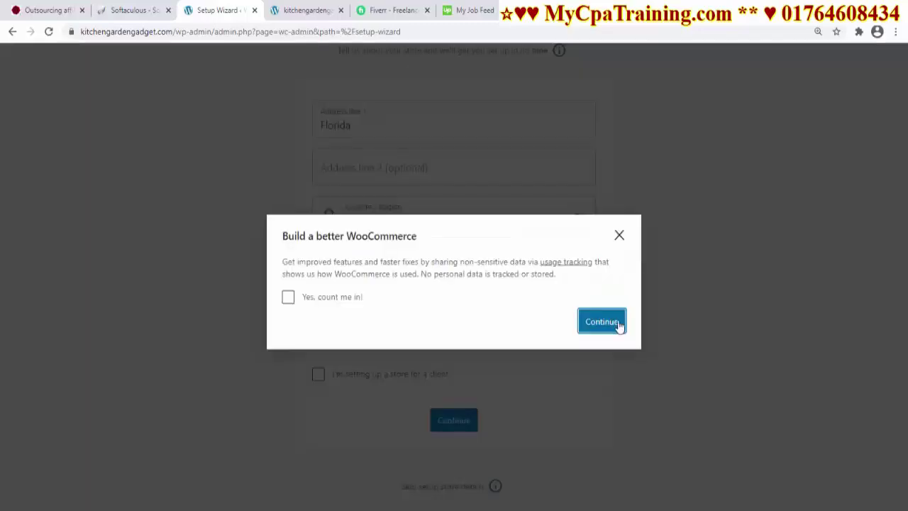
click(601, 321)
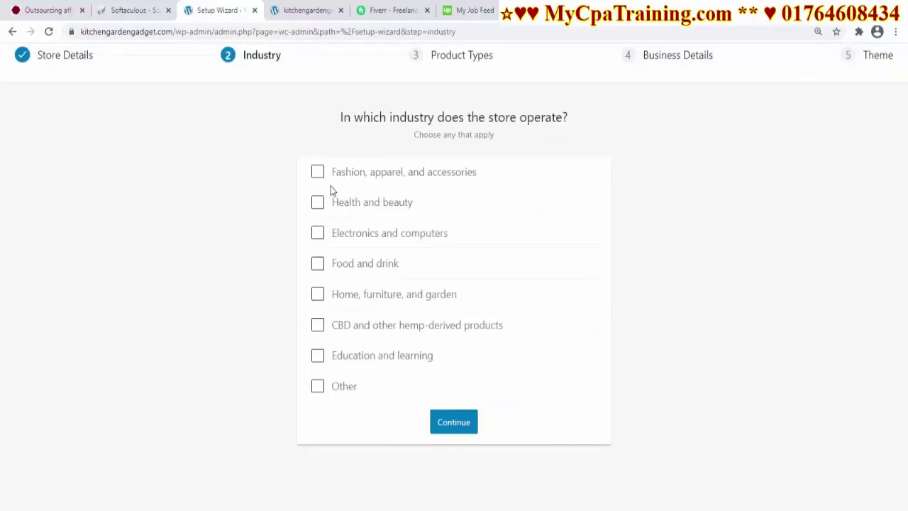
Pick Home, furniture, and garden as industry, add Downloads as a product type, and continue
click(317, 296)
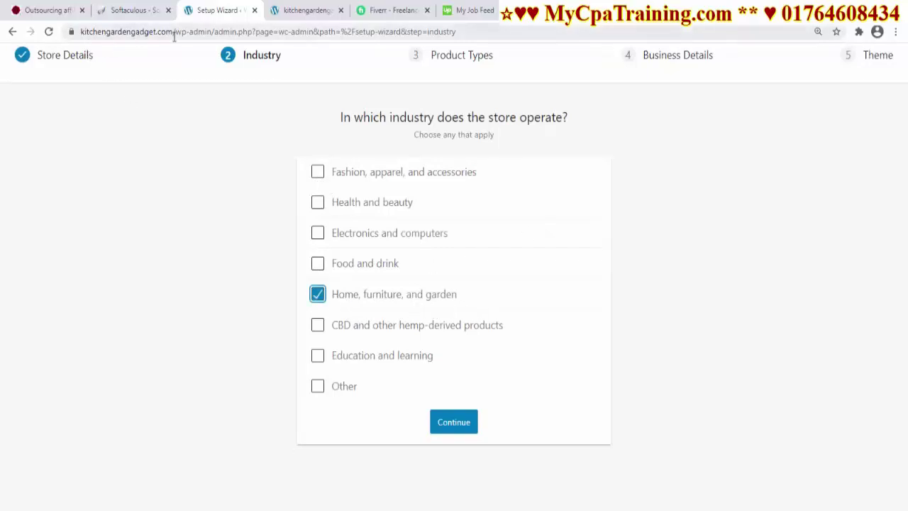
click(458, 427)
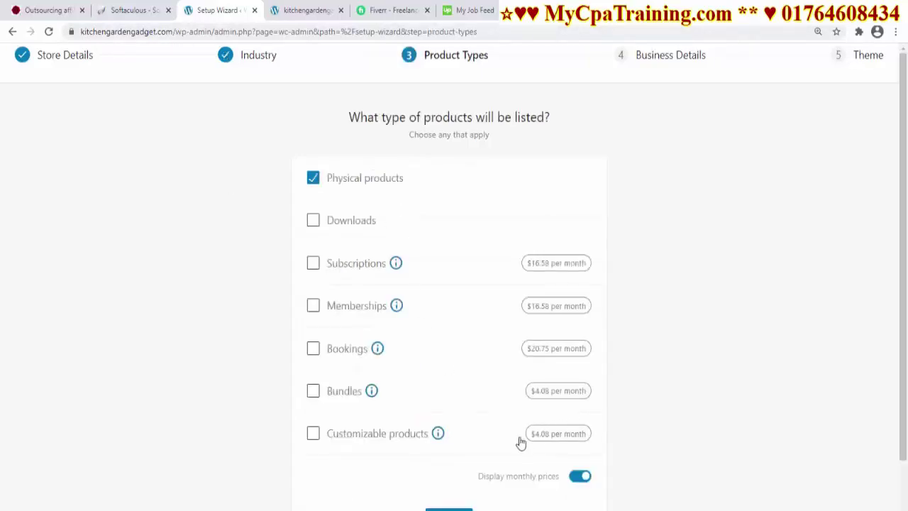
scroll(496, 404, down, 1)
click(317, 164)
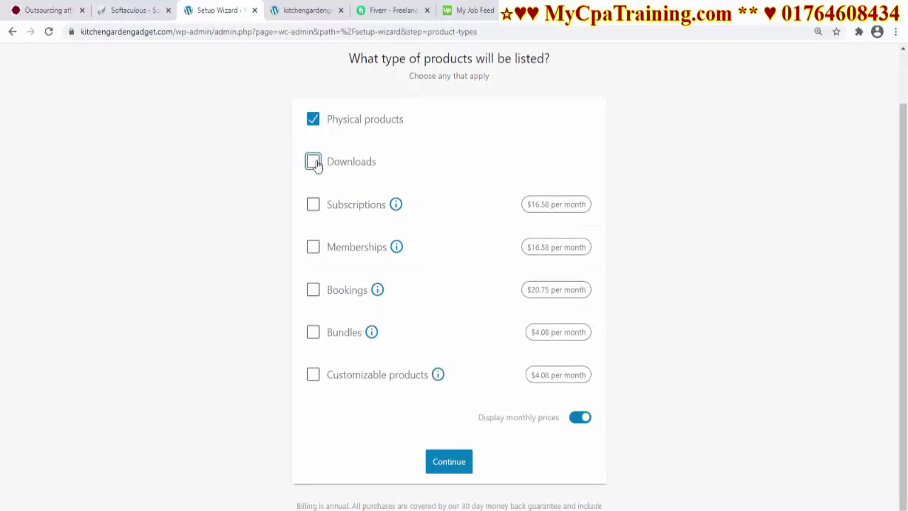
click(449, 461)
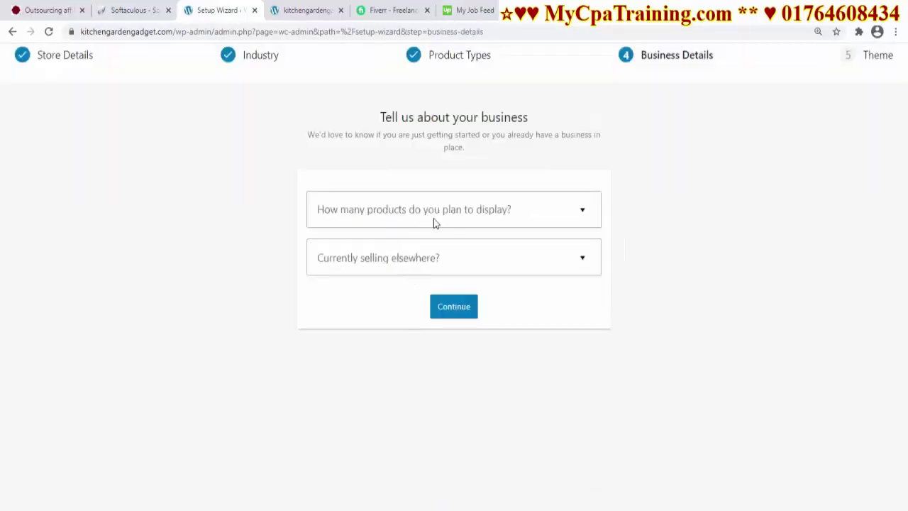
Plan for 1,000+ products and answer No to selling elsewhere
click(480, 220)
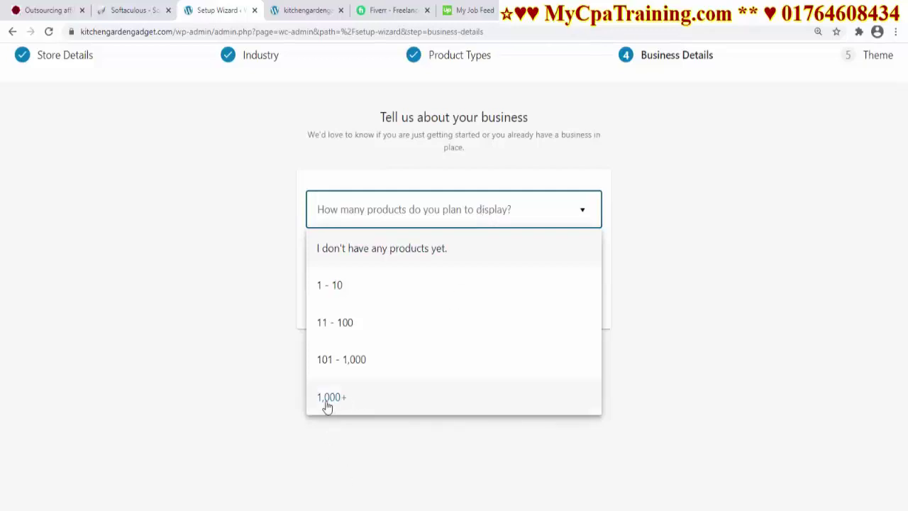
click(362, 401)
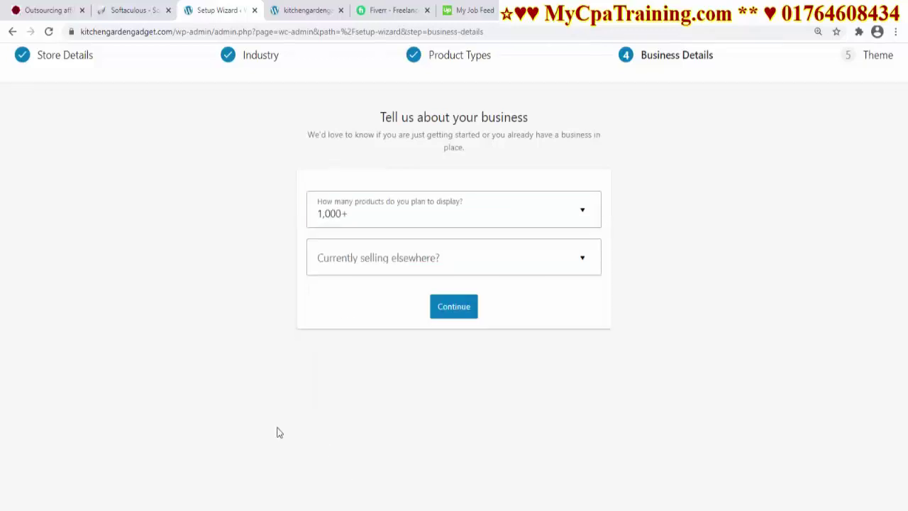
click(400, 265)
click(333, 301)
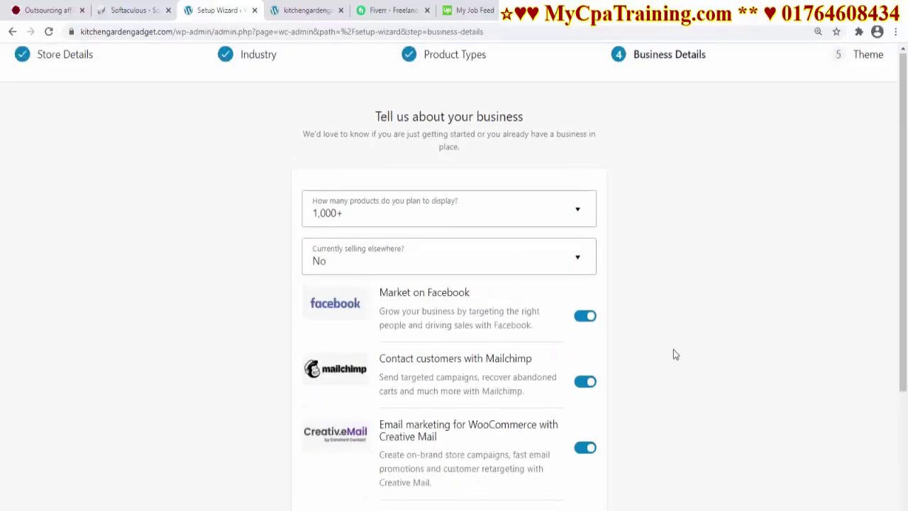
scroll(674, 354, down, 2)
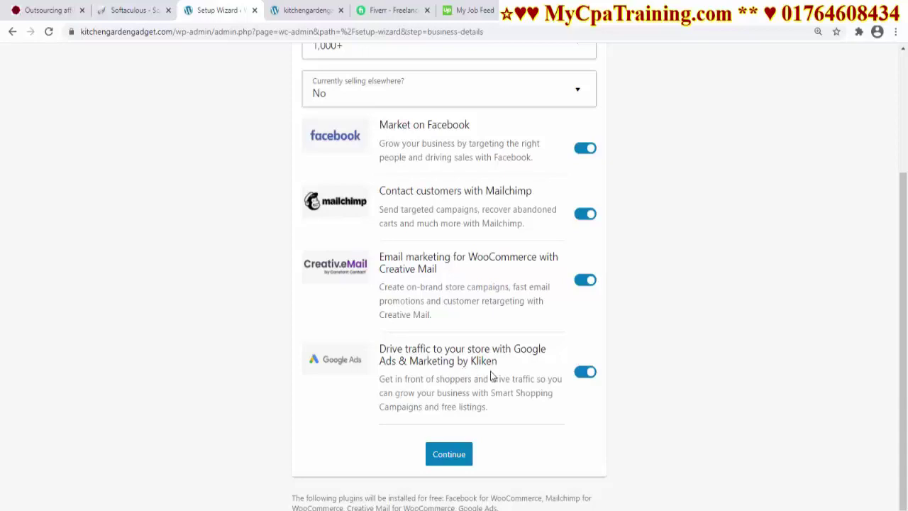
Turn off the Google Ads, Creative Mail and Mailchimp add-ons, keeping only Facebook, and continue
click(583, 373)
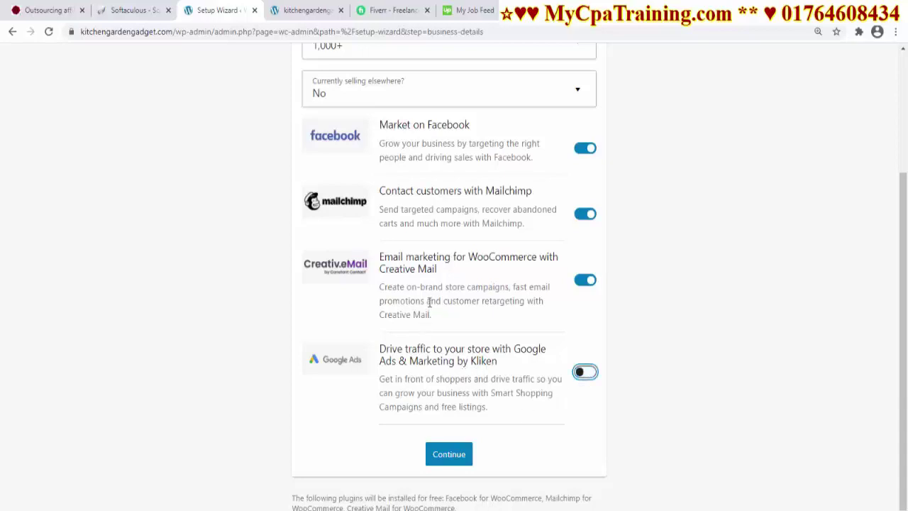
click(581, 282)
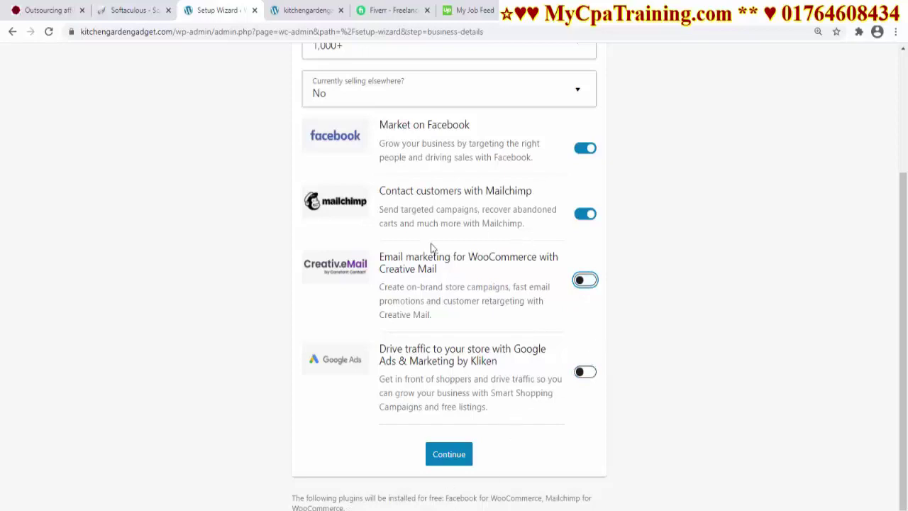
click(580, 216)
click(440, 468)
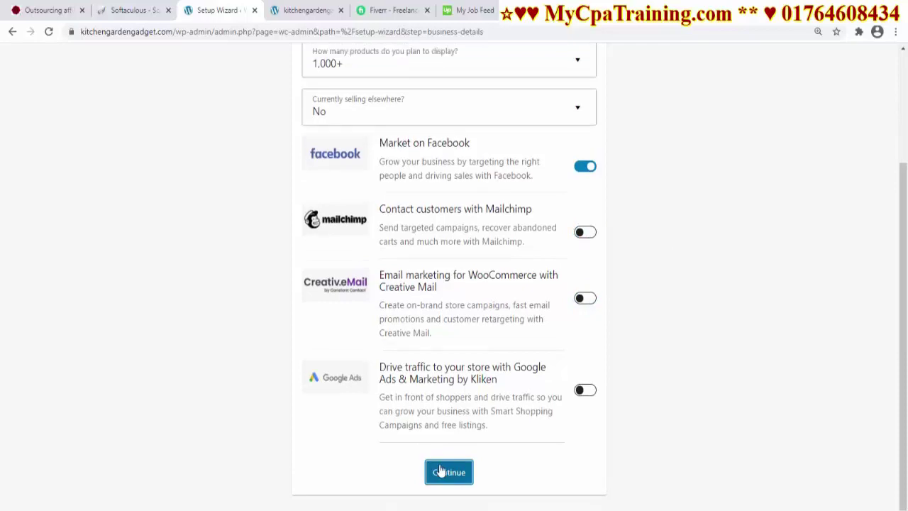
Continue with the active OceanWP theme and decline the Jetpack and Shipping & Tax extras
scroll(504, 357, down, 3)
scroll(568, 257, up, 2)
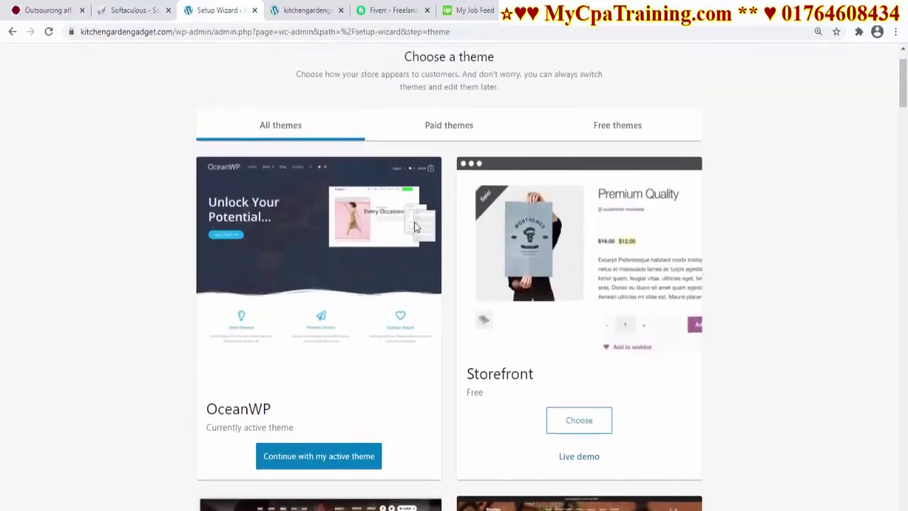
scroll(490, 397, down, 1)
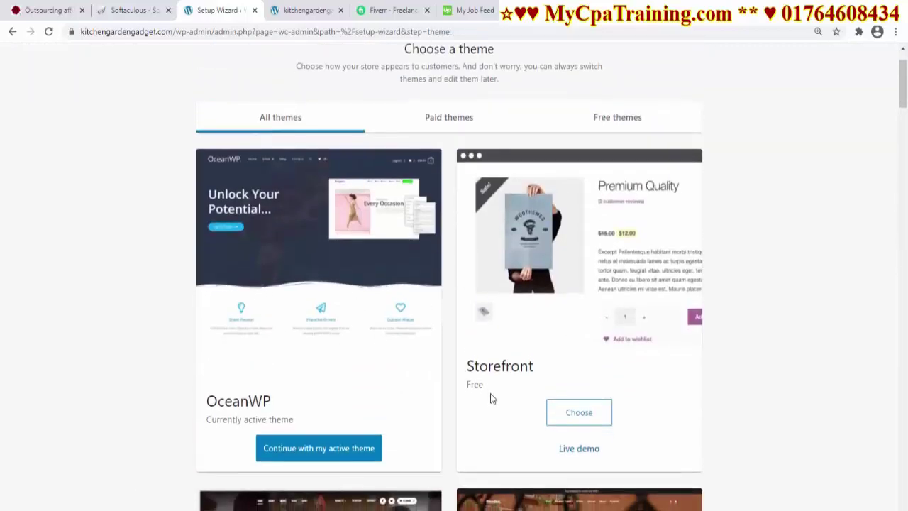
click(324, 396)
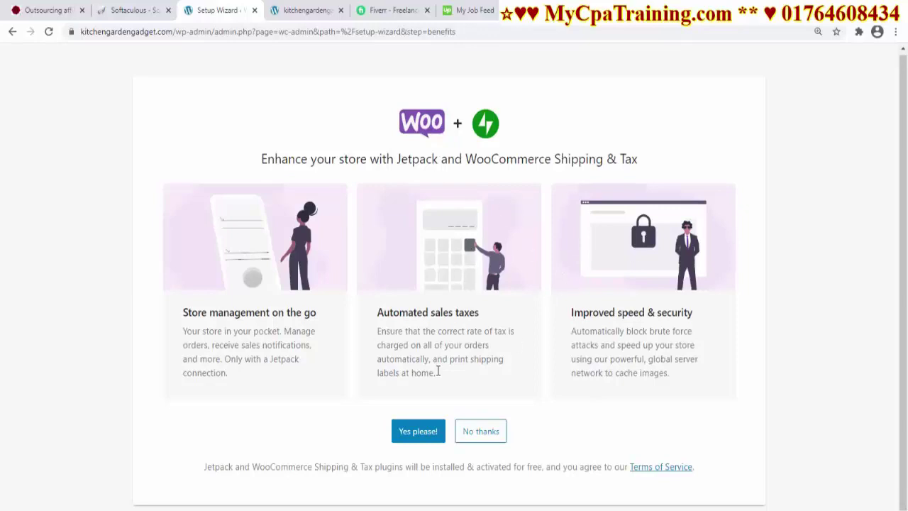
click(474, 431)
scroll(491, 350, up, 10)
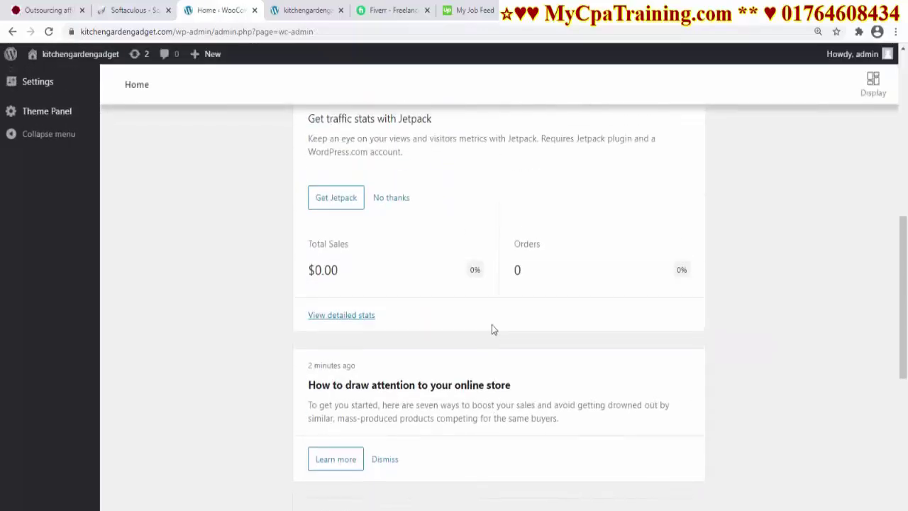
scroll(492, 313, up, 1)
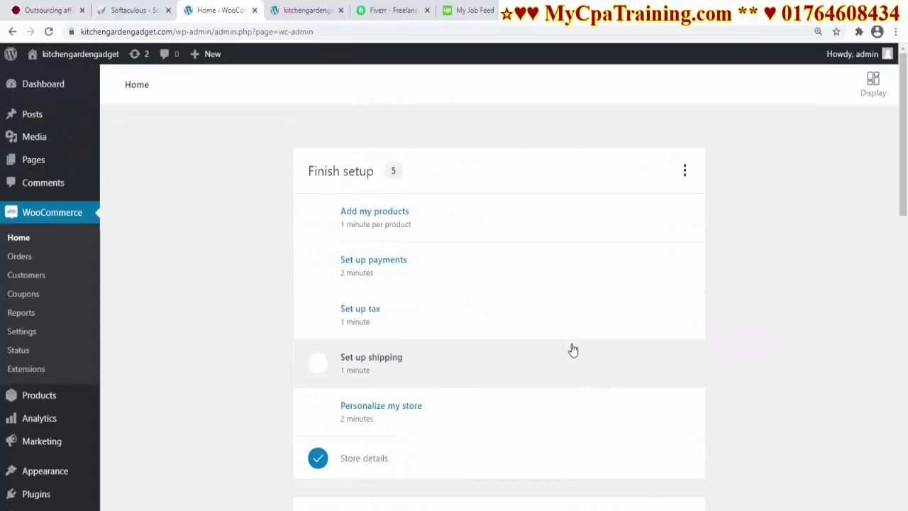
Run the OceanWP setup wizard from the Dashboard, choosing E-Commerce and entering the extension giveaway
click(45, 89)
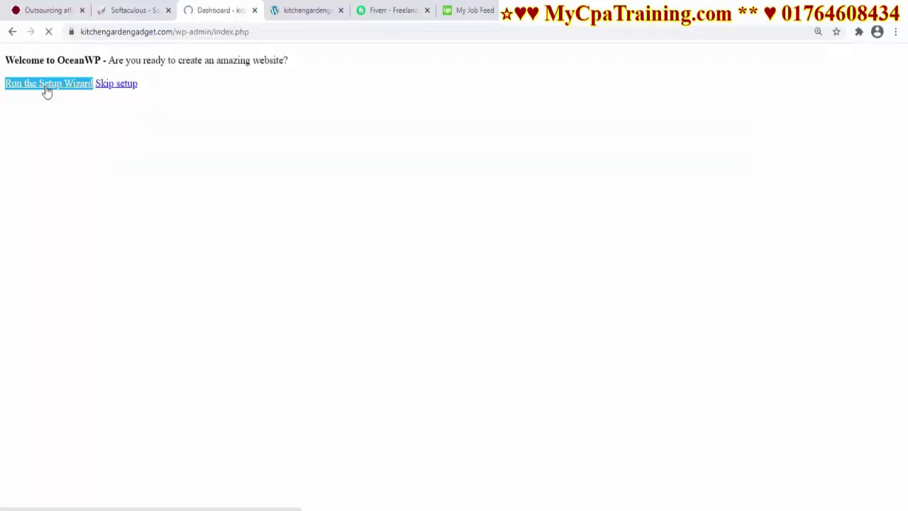
click(52, 87)
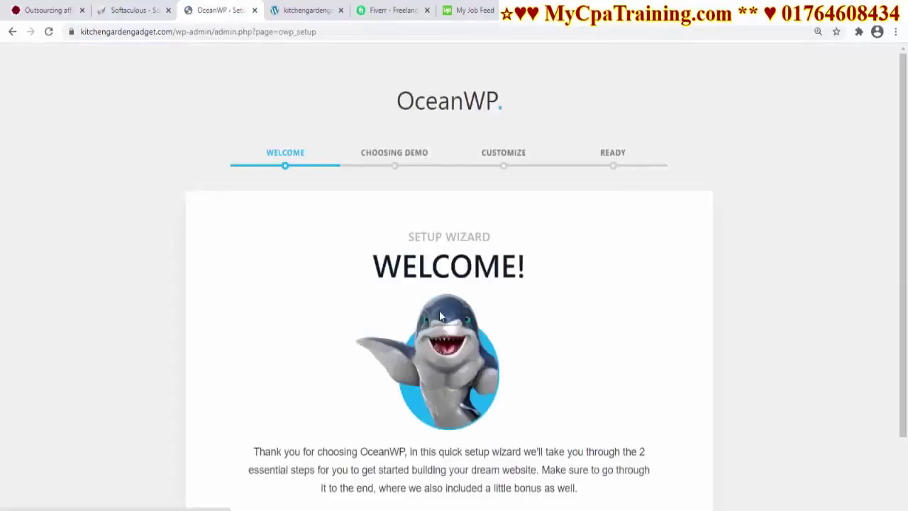
scroll(591, 365, down, 2)
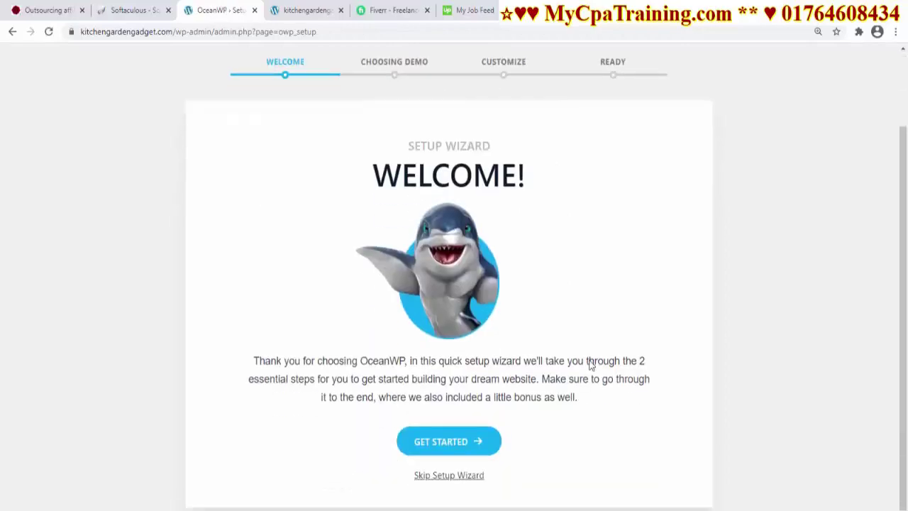
click(449, 442)
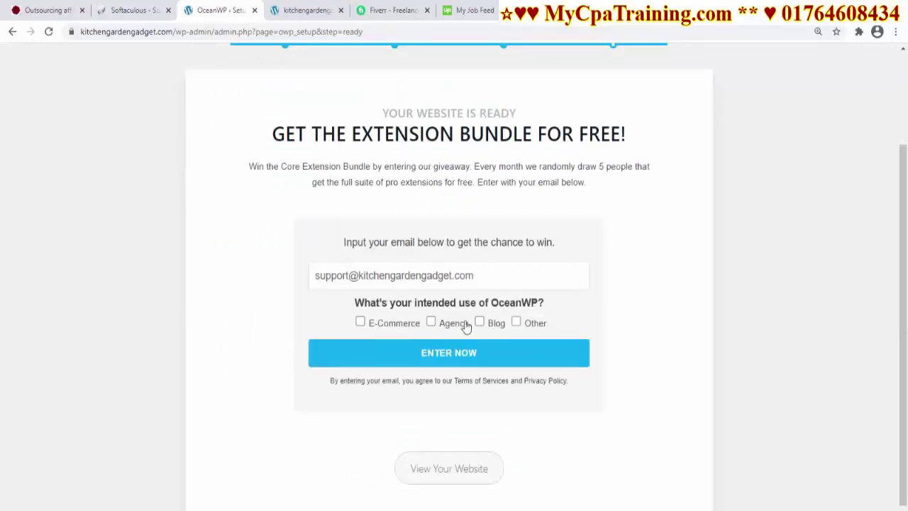
click(361, 321)
click(482, 359)
click(499, 462)
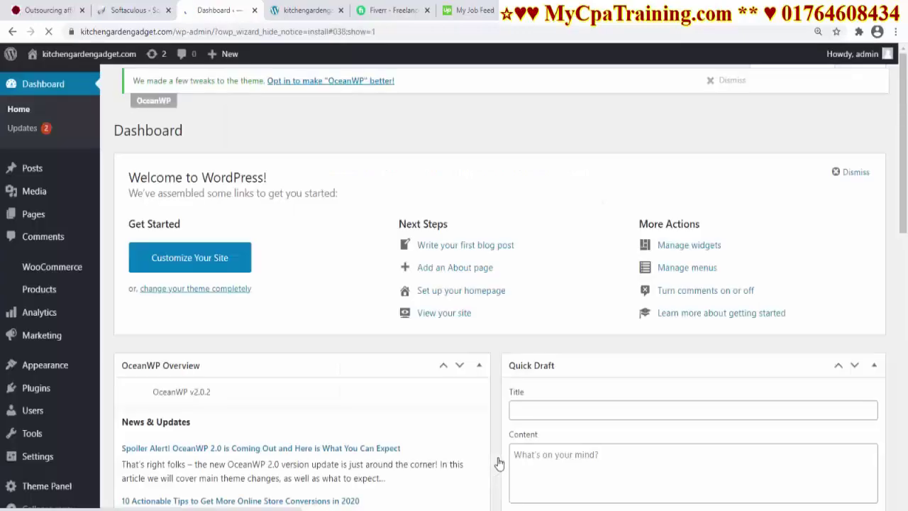
Preview the live site, return to admin, and skip the OceanWP update opt-in
mouse_move(70, 57)
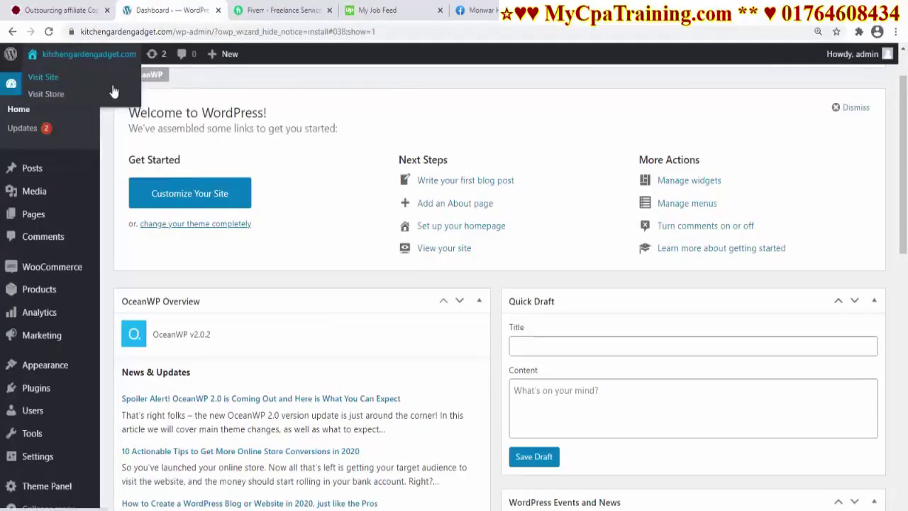
click(50, 77)
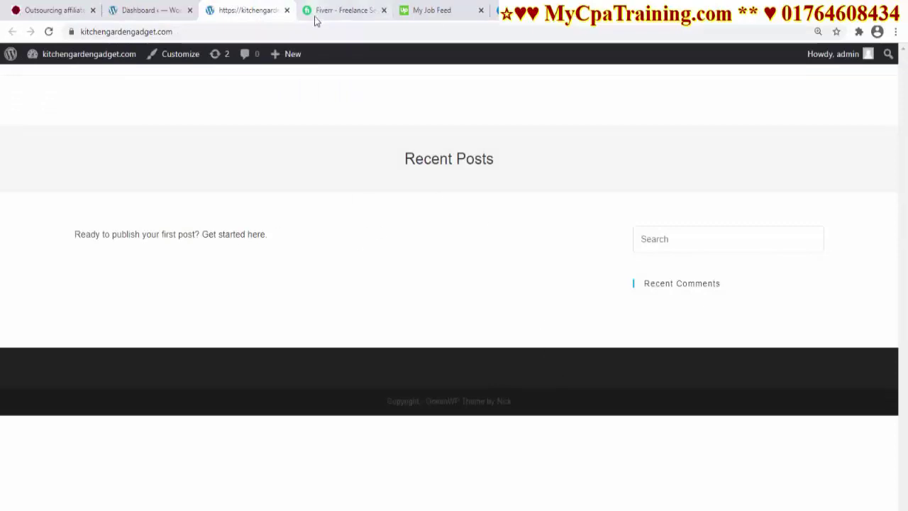
click(287, 10)
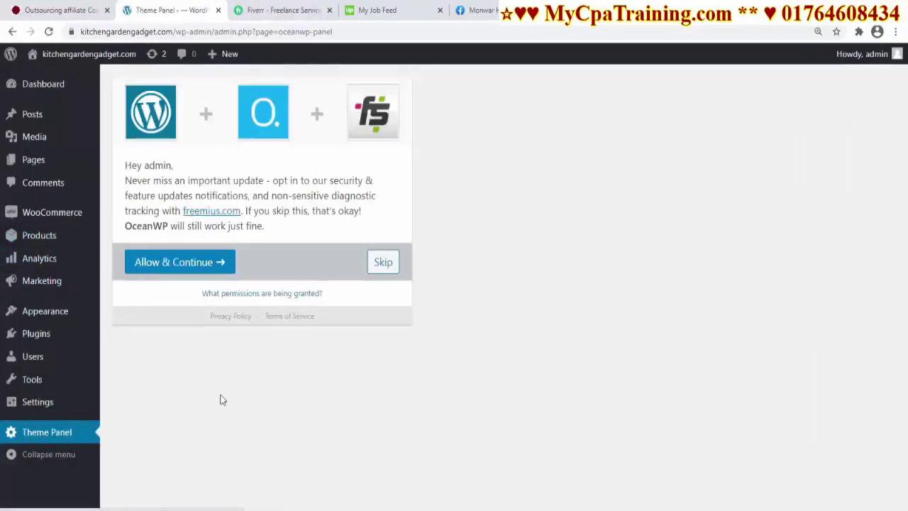
click(378, 264)
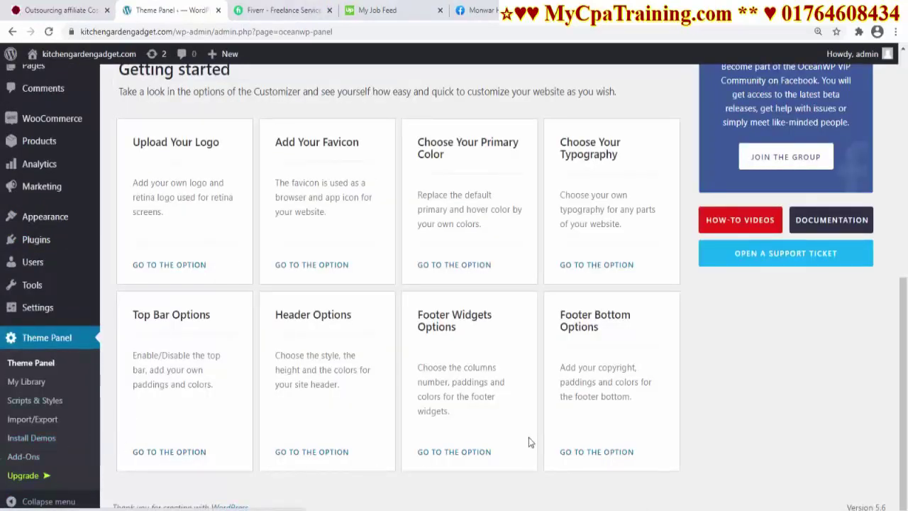
Open Install Demos, filter to eCommerce, and start importing the Store demo
click(42, 438)
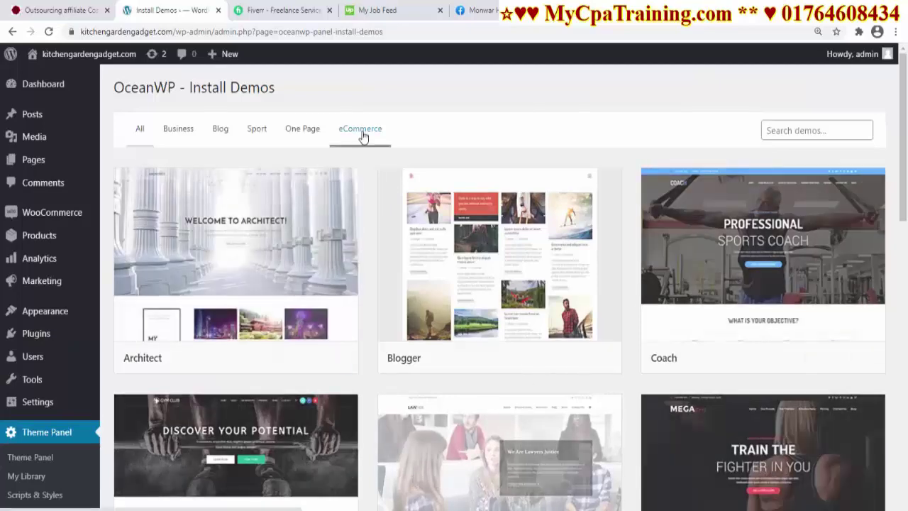
click(363, 133)
mouse_move(490, 300)
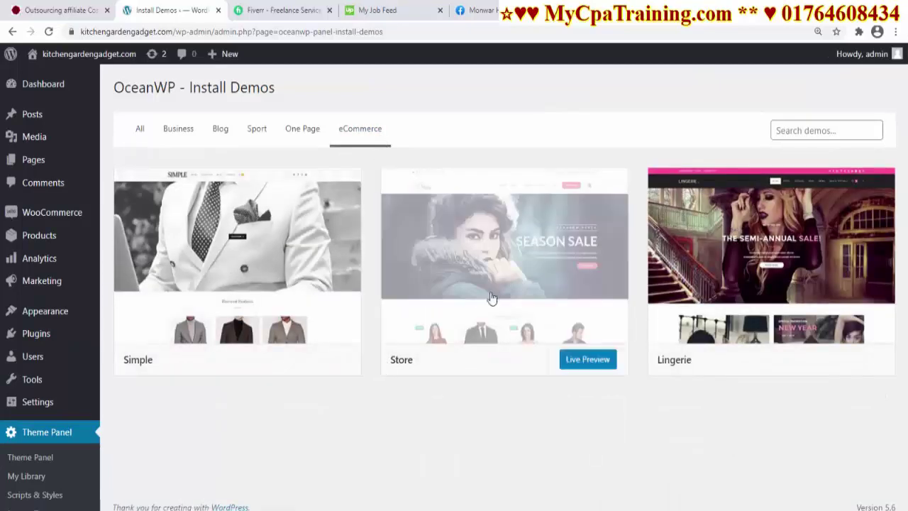
click(489, 269)
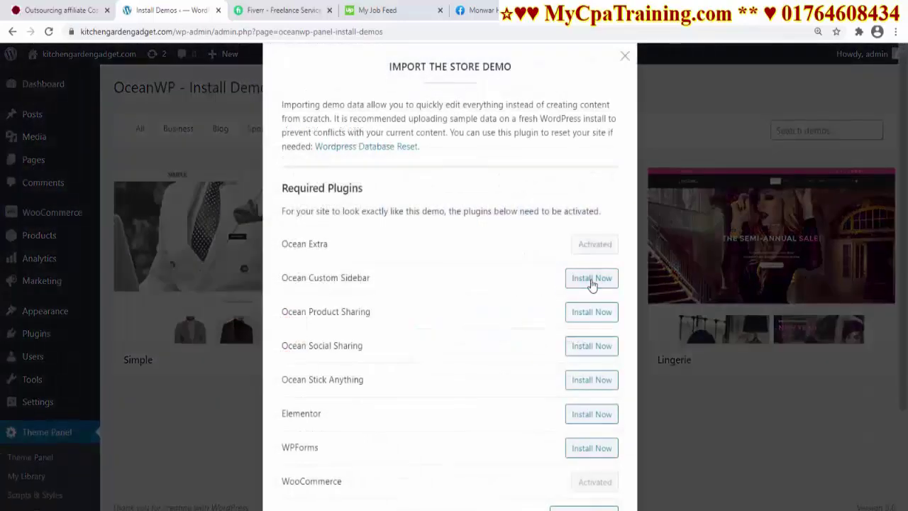
Install the required plugins: Ocean Custom Sidebar, Product Sharing, Social Sharing, Stick Anything, Elementor, WPForms
click(591, 281)
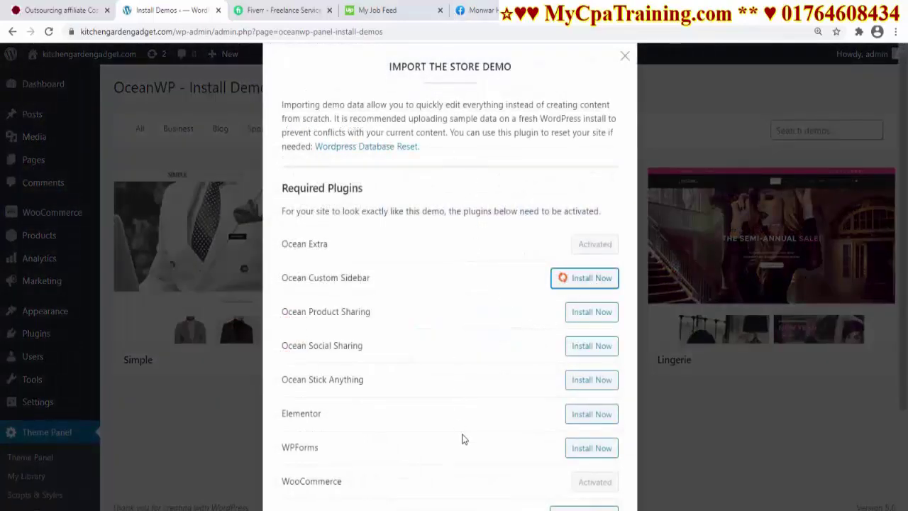
scroll(525, 326, down, 2)
scroll(495, 377, up, 2)
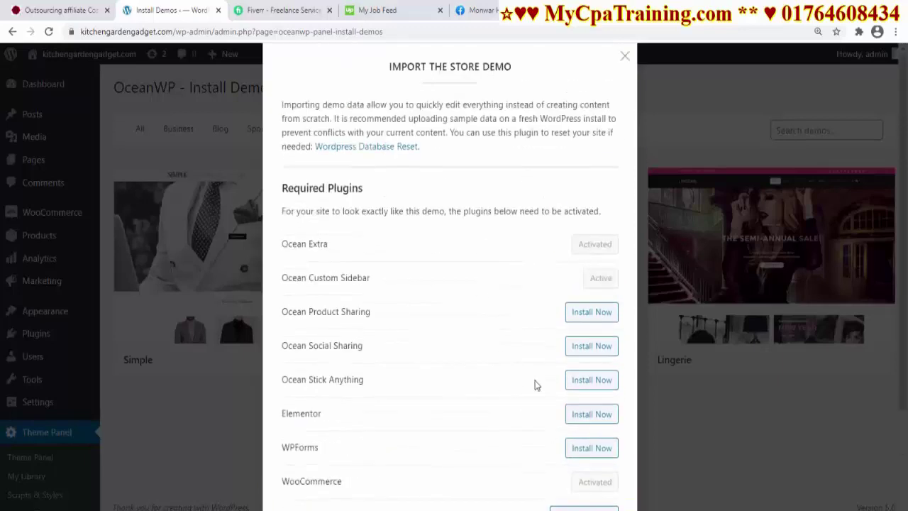
click(593, 315)
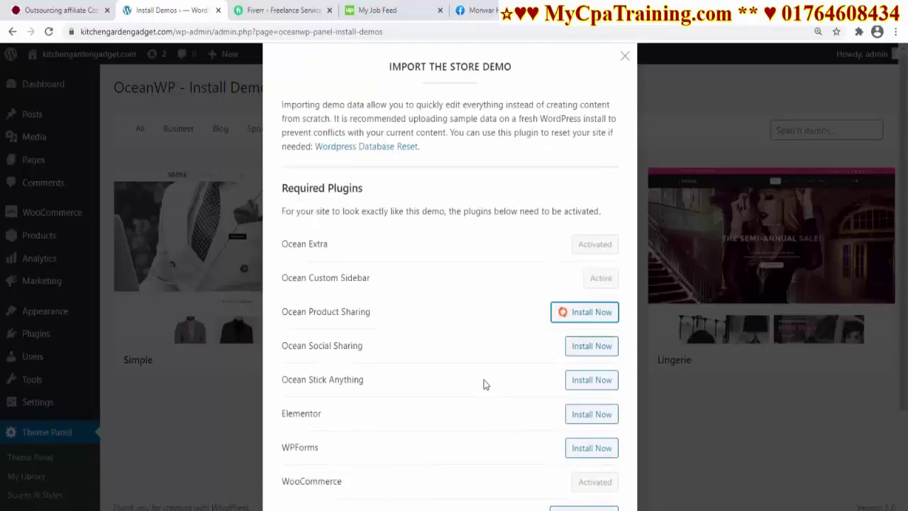
click(575, 350)
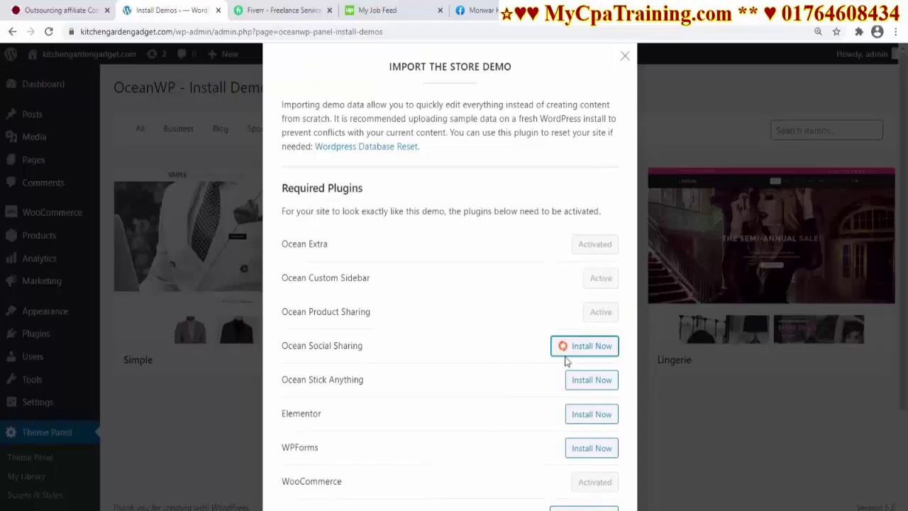
scroll(545, 362, down, 2)
click(581, 260)
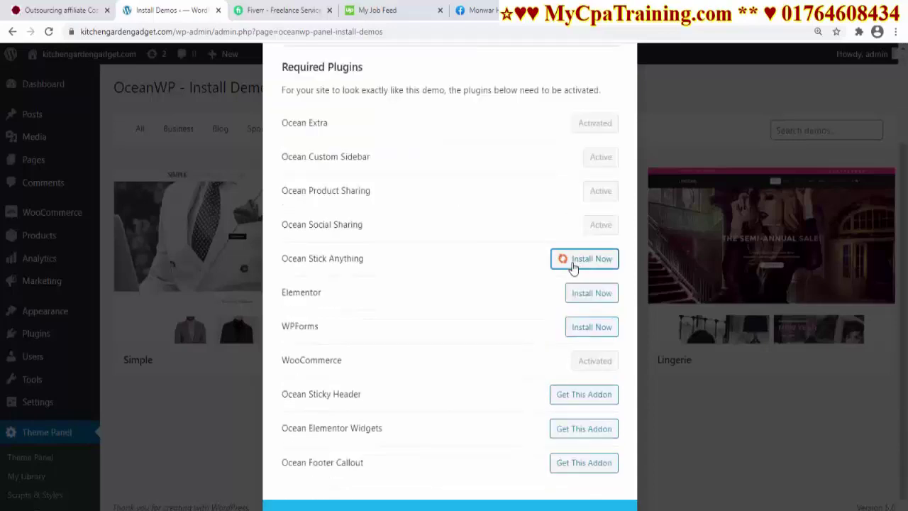
click(593, 292)
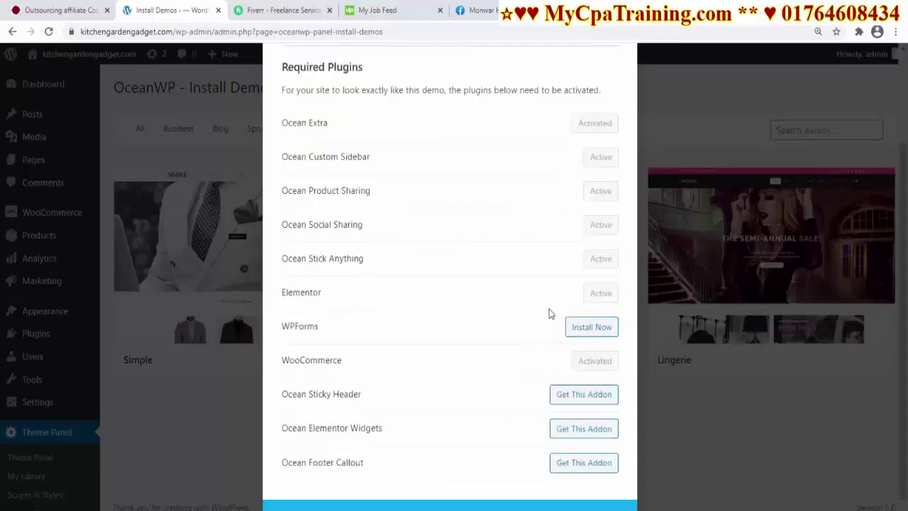
click(584, 329)
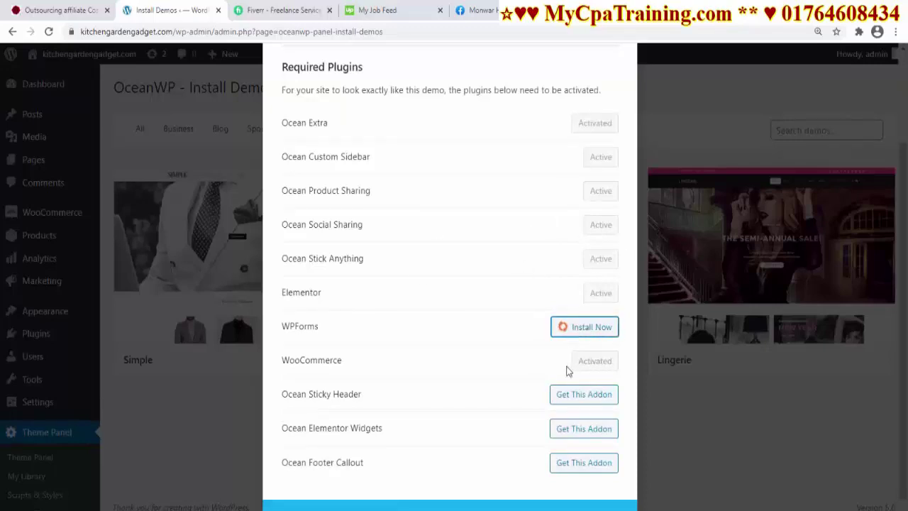
Import the Store demo content and view the resulting site
click(444, 506)
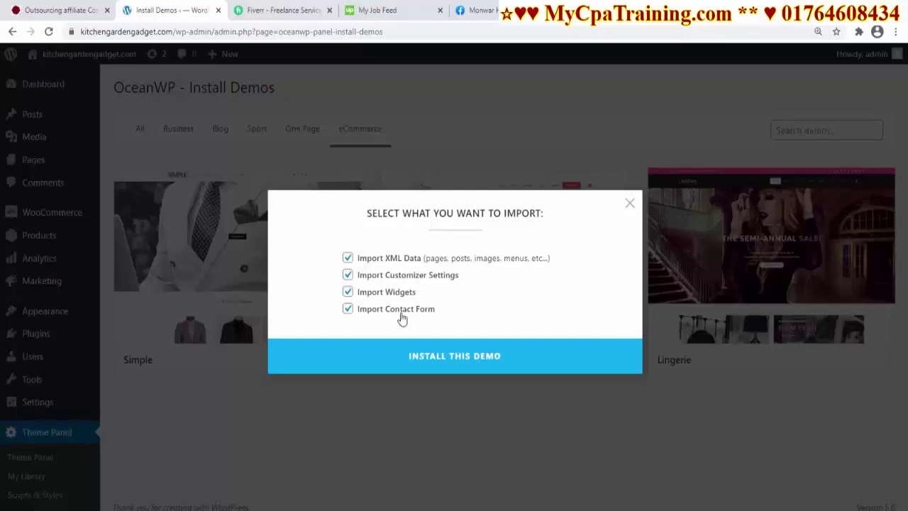
click(456, 364)
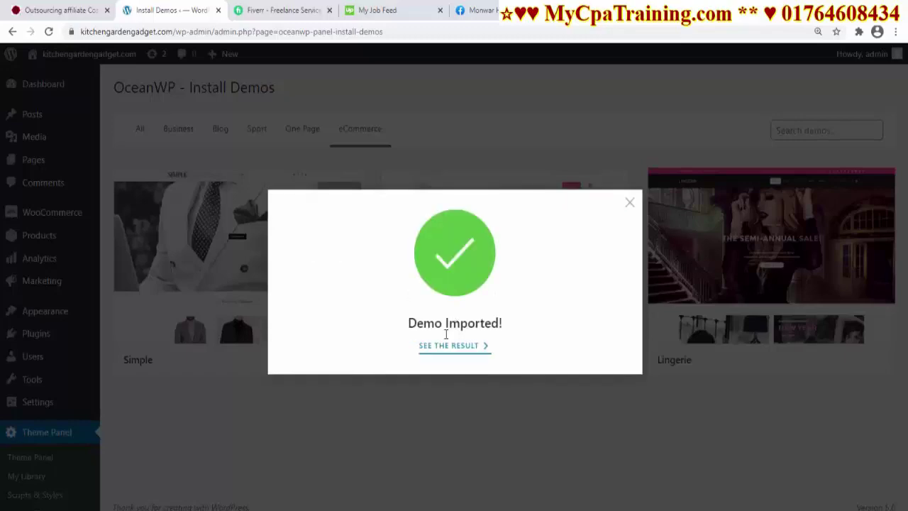
click(453, 346)
Scroll through the imported storefront's banners and products, then close the preview tab
scroll(425, 390, down, 10)
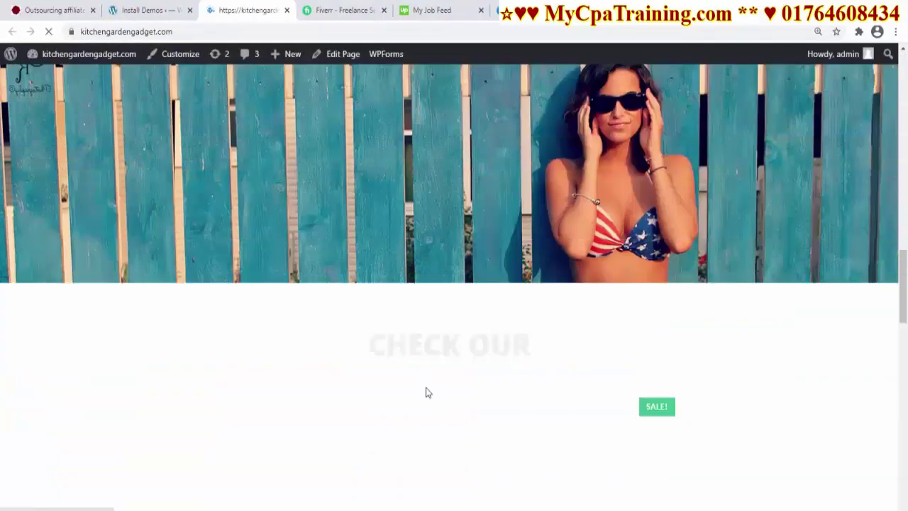
scroll(426, 392, down, 3)
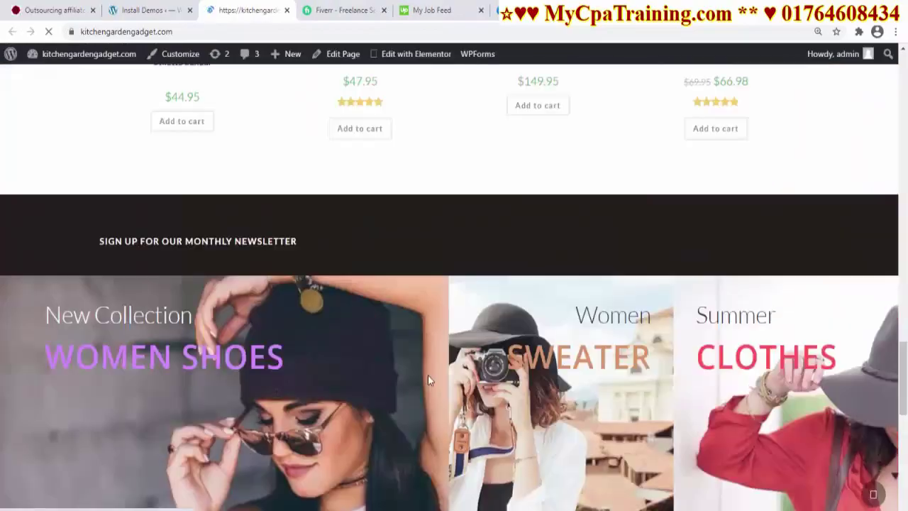
scroll(460, 288, down, 10)
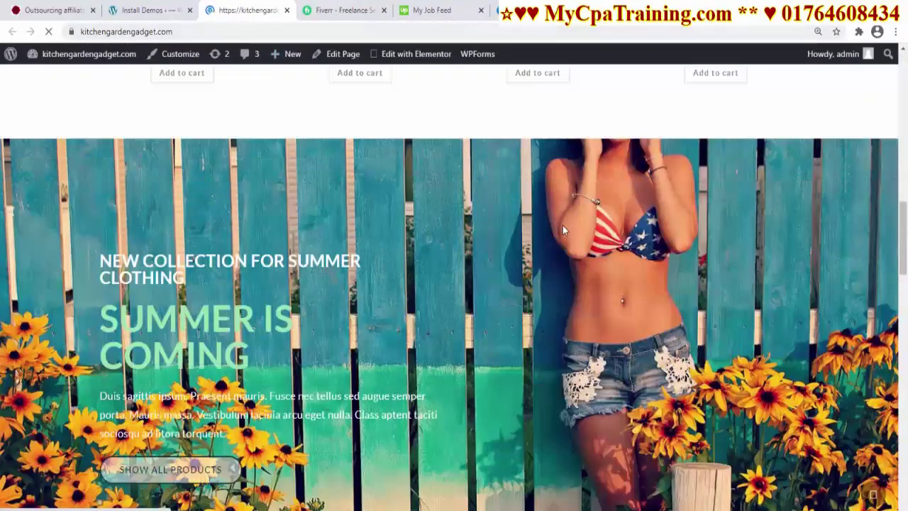
key(ctrl+w)
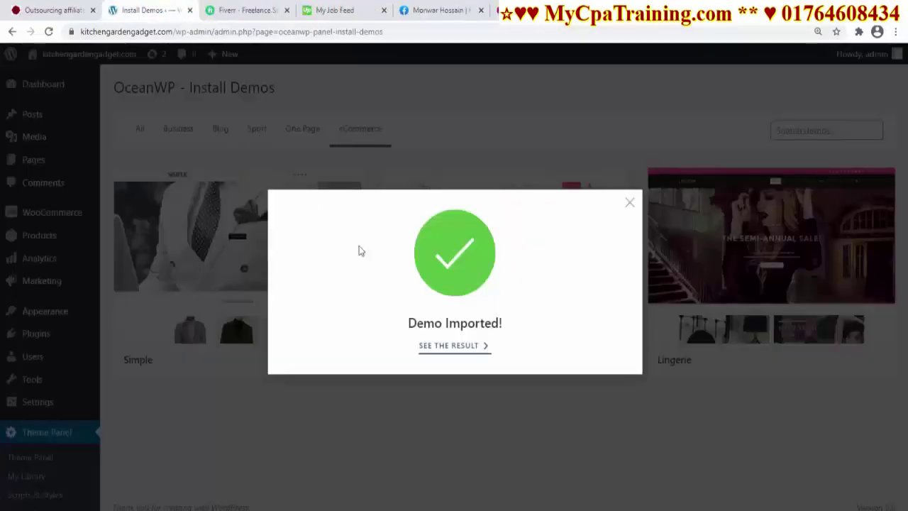
Upload woozone.zip through Plugins > Add New, install it, and activate WZone
click(628, 206)
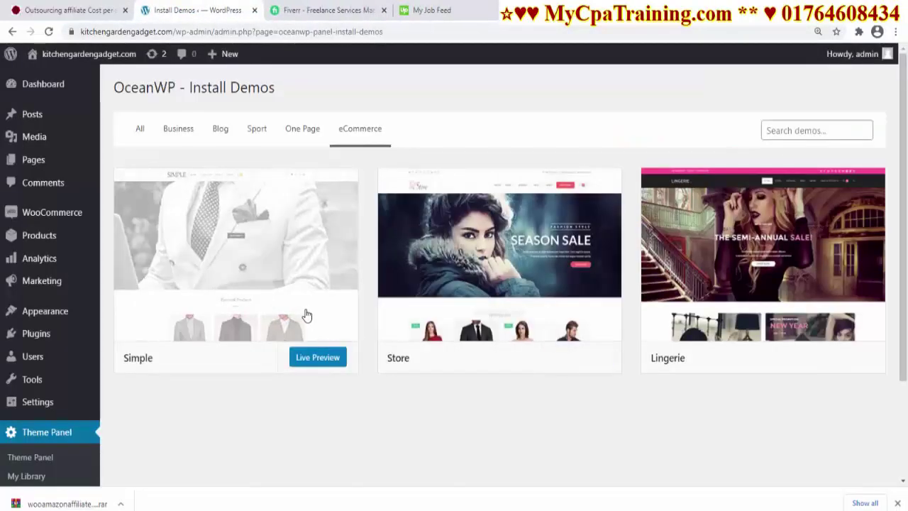
click(35, 337)
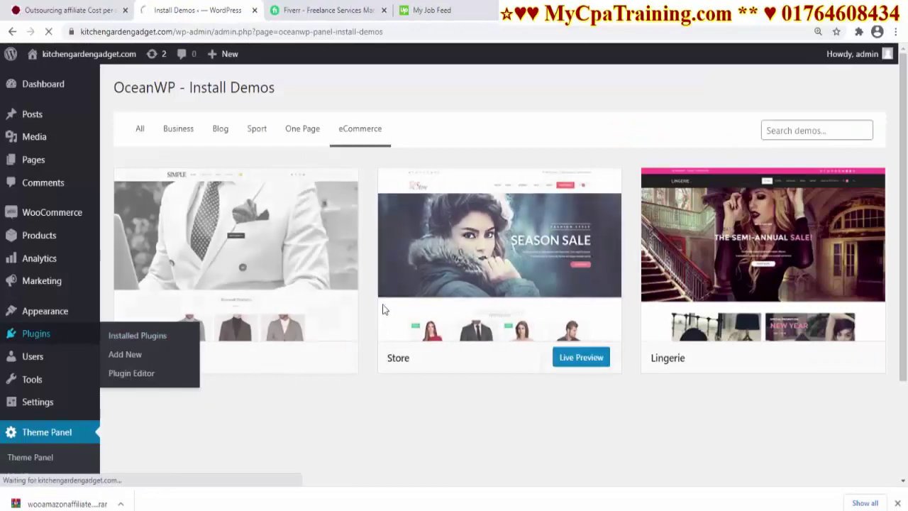
click(171, 95)
click(226, 86)
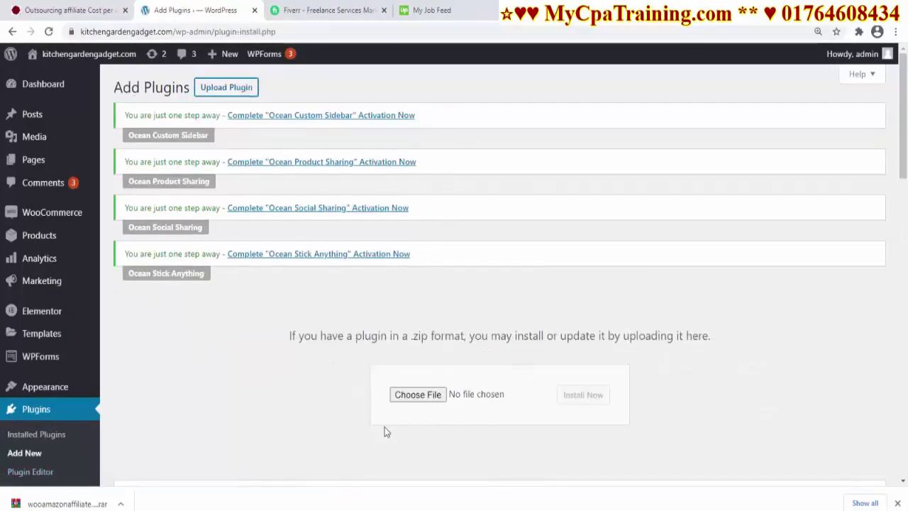
click(427, 395)
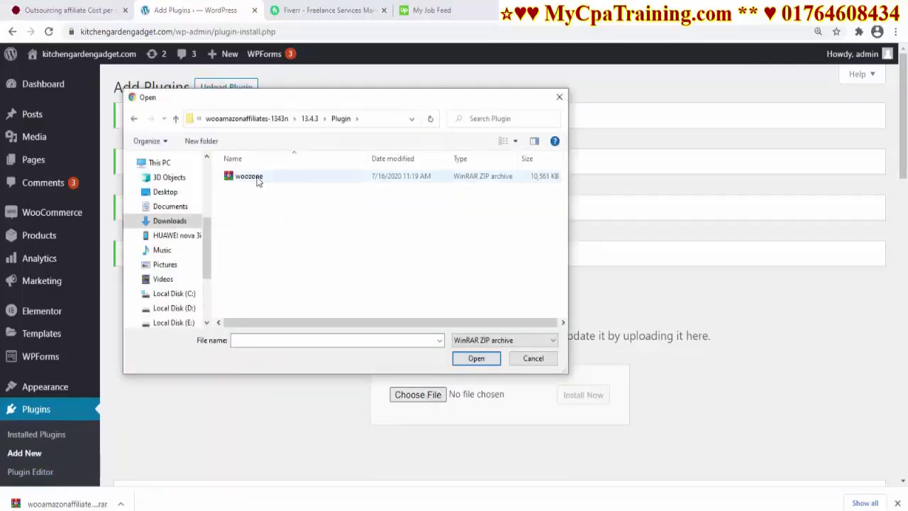
click(252, 176)
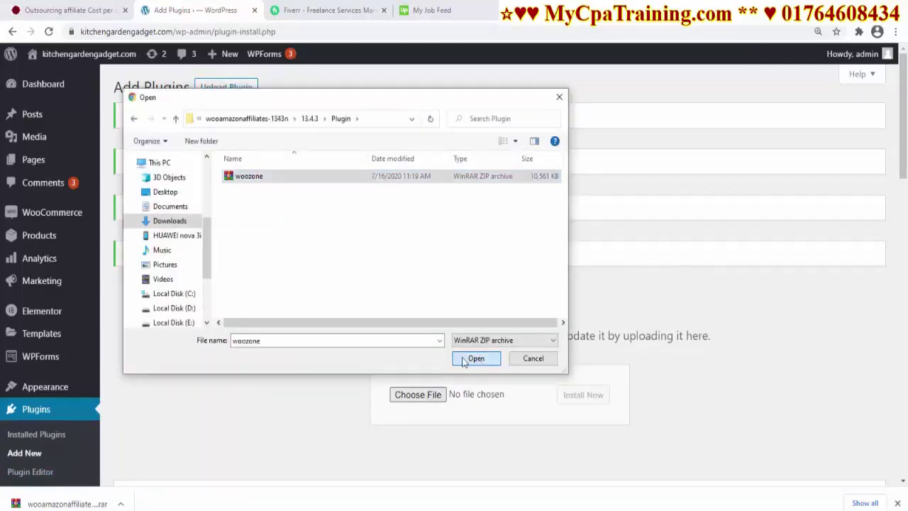
click(476, 358)
click(578, 396)
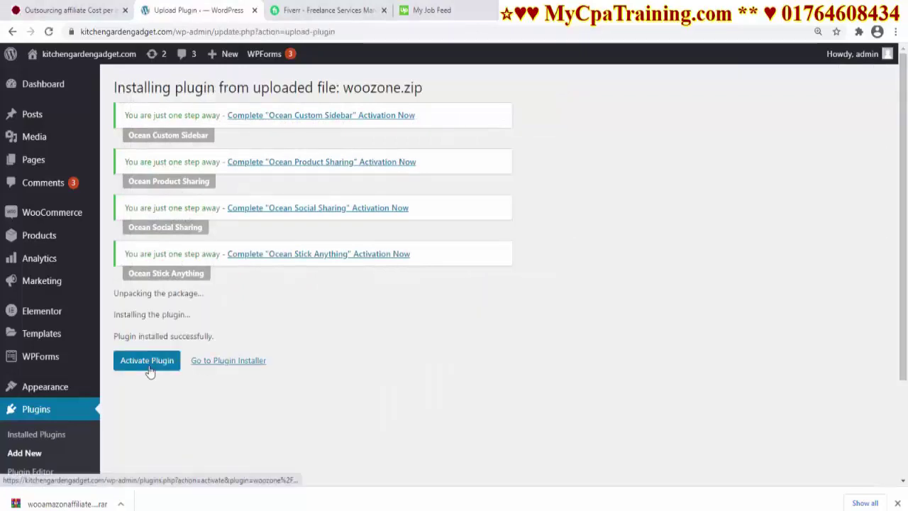
click(147, 363)
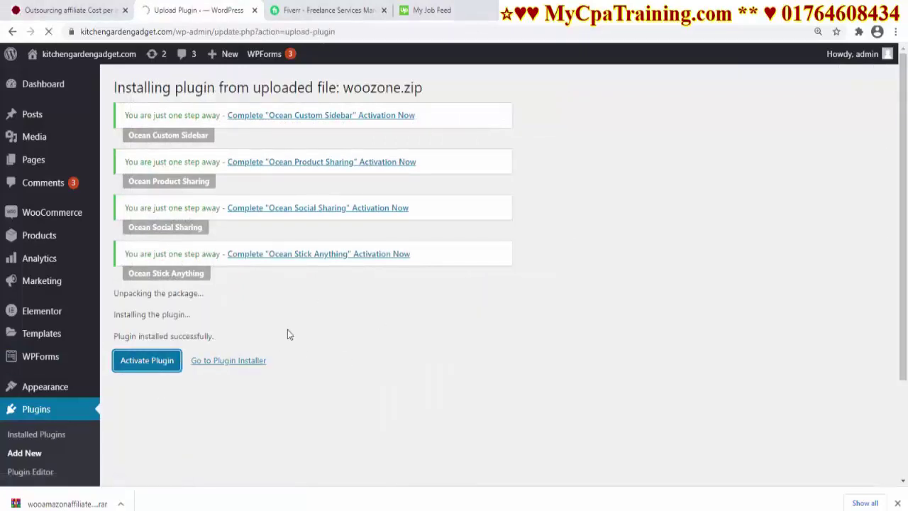
Open the WZone Direct Import settings, generate a new Api SECRET key, and save
scroll(244, 250, up, 3)
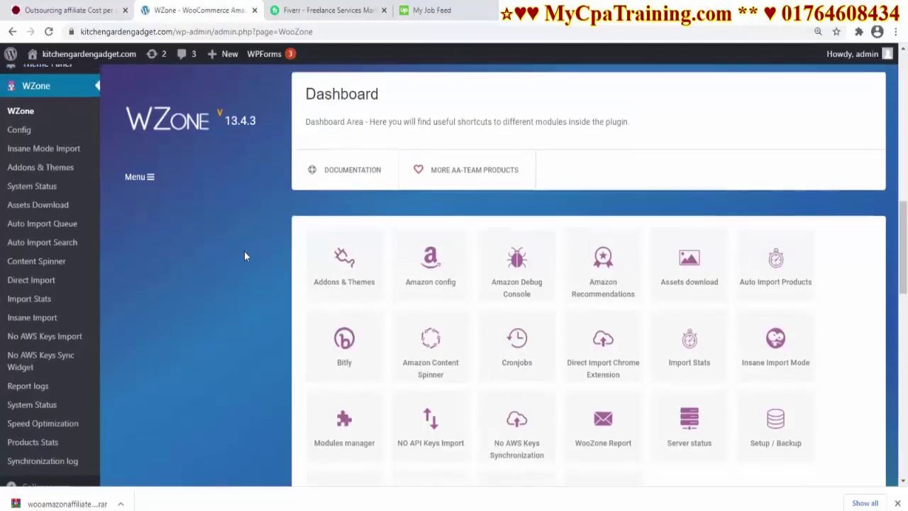
scroll(475, 348, down, 3)
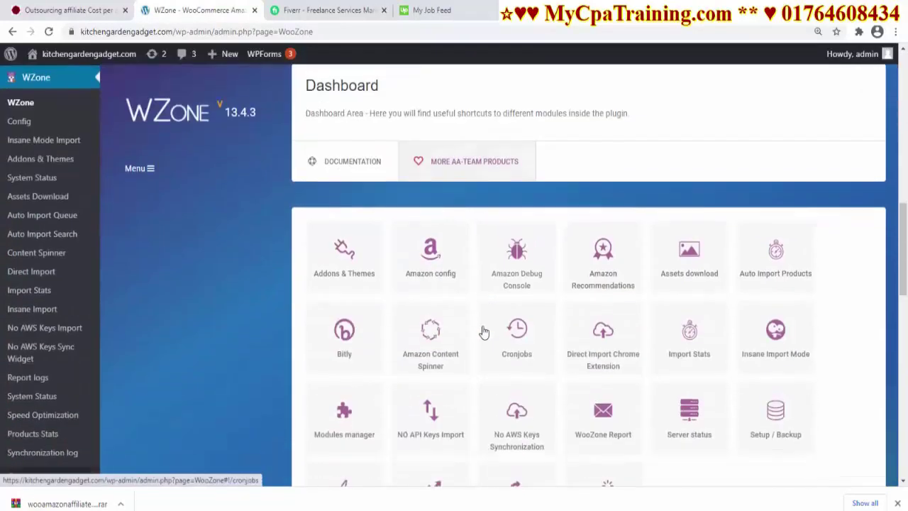
scroll(456, 242, down, 3)
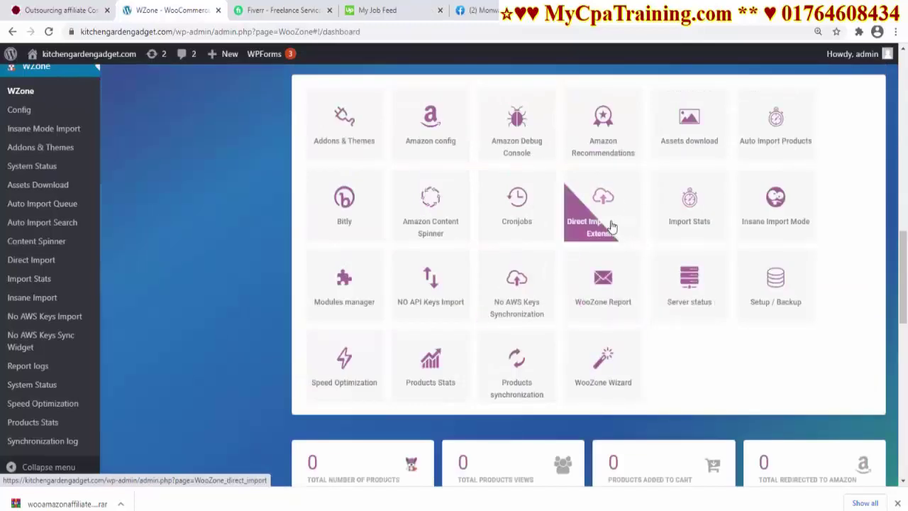
click(603, 217)
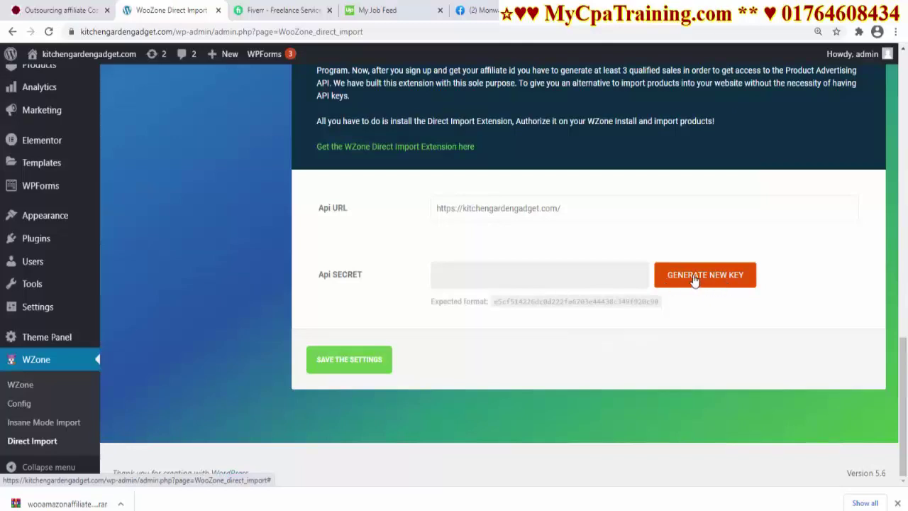
click(694, 281)
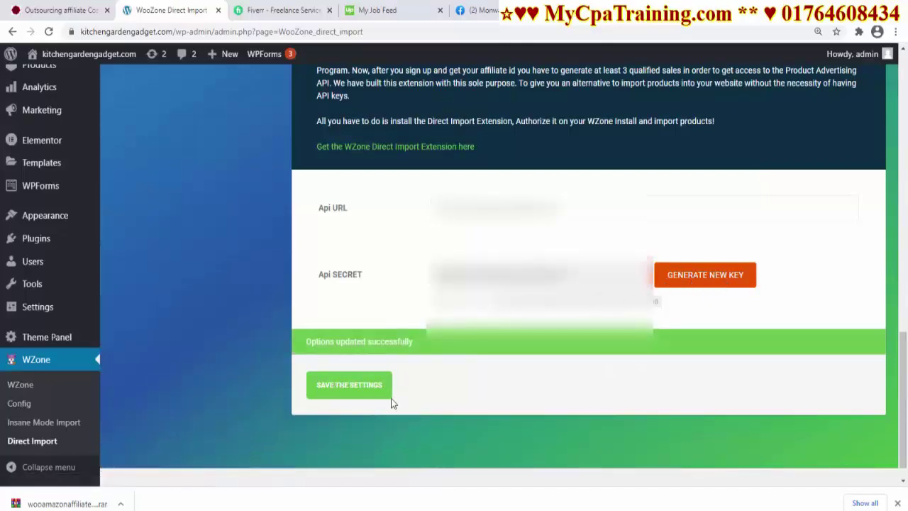
click(339, 390)
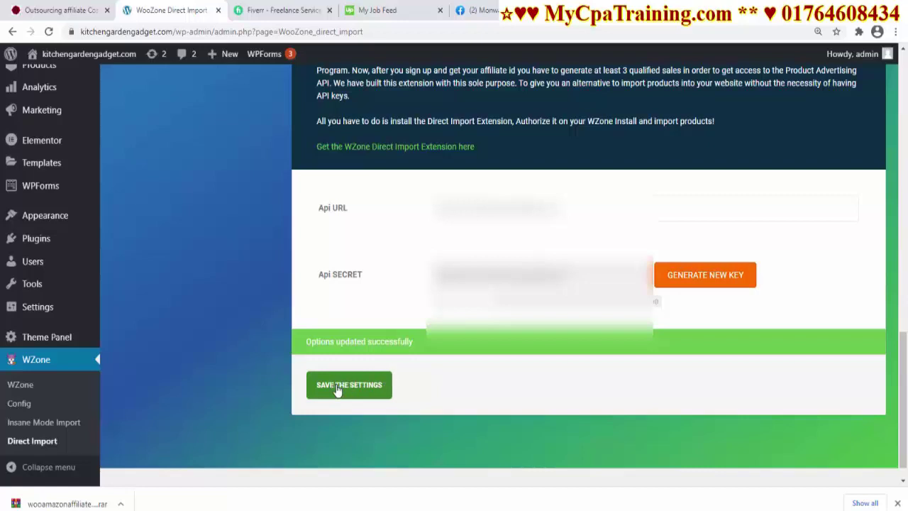
click(339, 391)
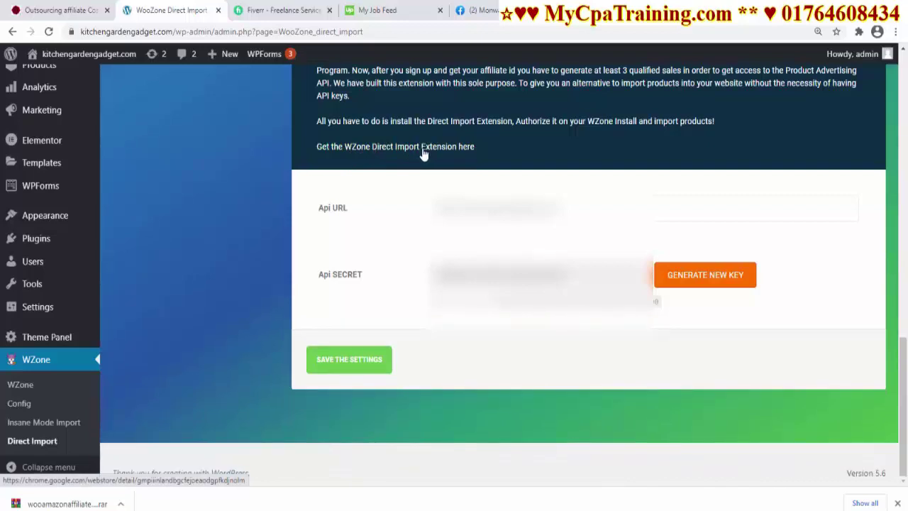
Add the WZone Direct Import extension to Chrome from its Web Store page, then close that tab
click(424, 150)
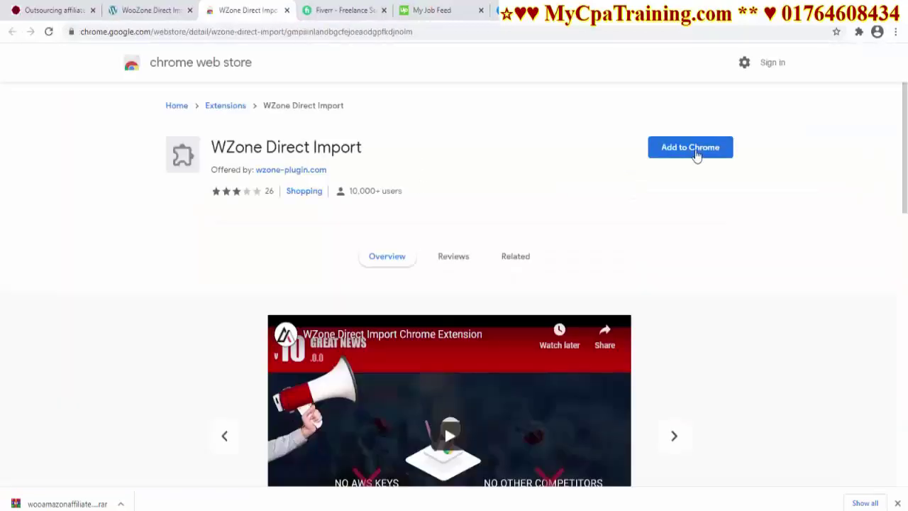
click(695, 149)
click(477, 150)
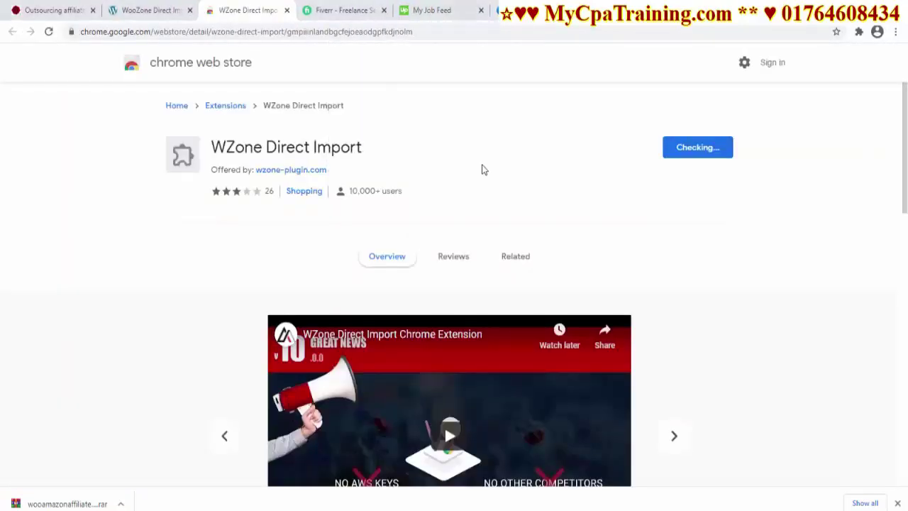
key(ctrl+w)
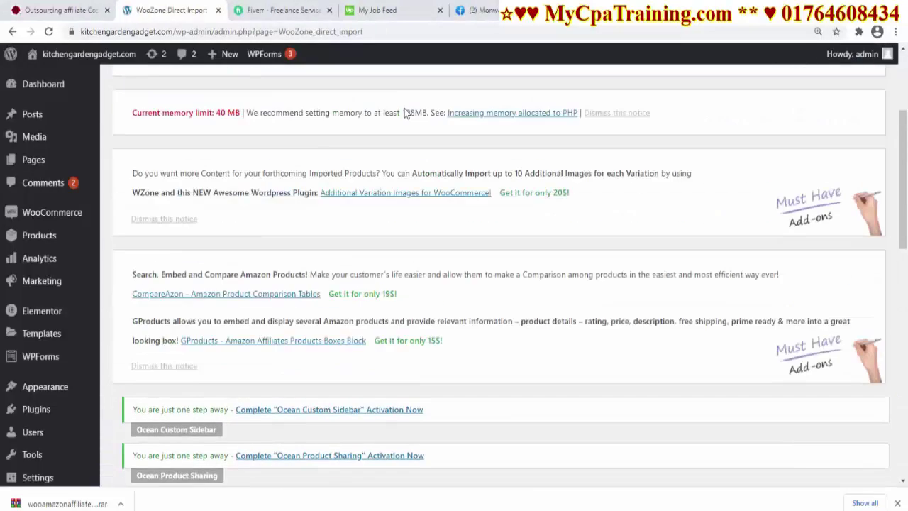
Reload the Direct Import page, authorize the extension for this site, and launch the WooZone Wizard
scroll(375, 89, up, 3)
click(454, 32)
key(Return)
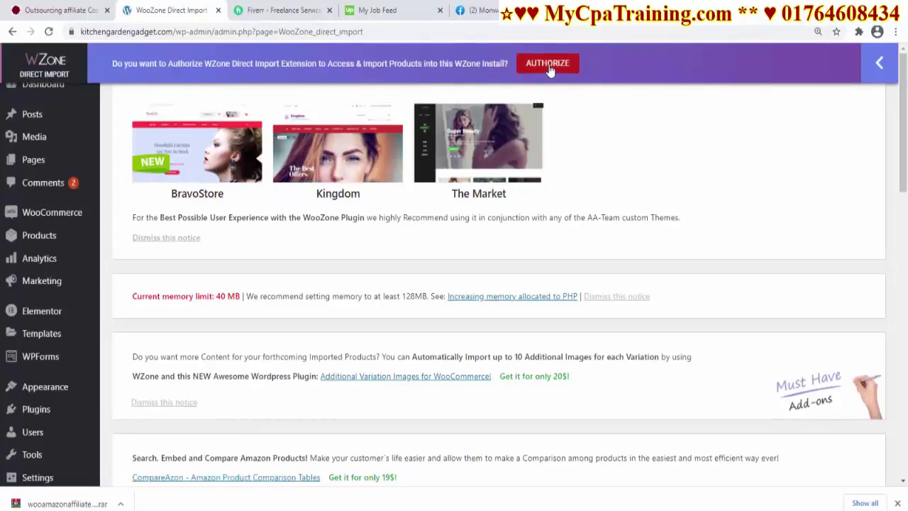
click(550, 66)
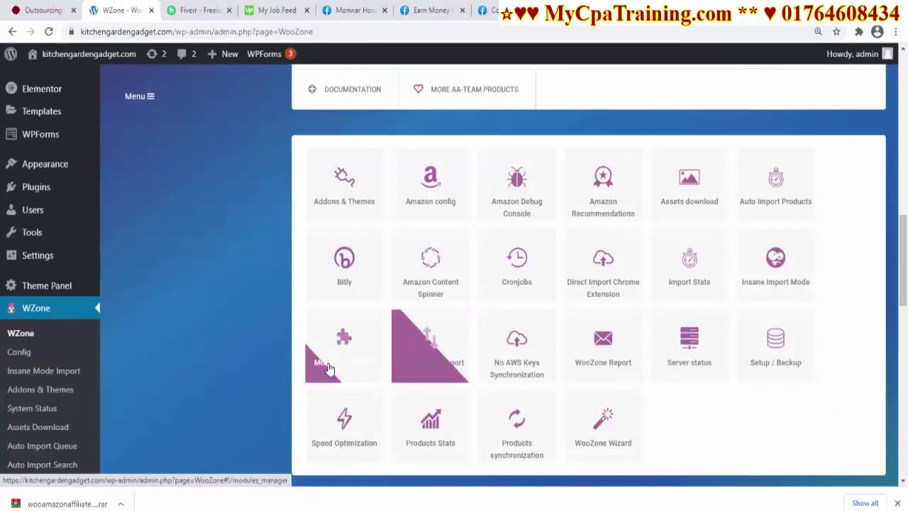
scroll(603, 337, down, 2)
click(598, 317)
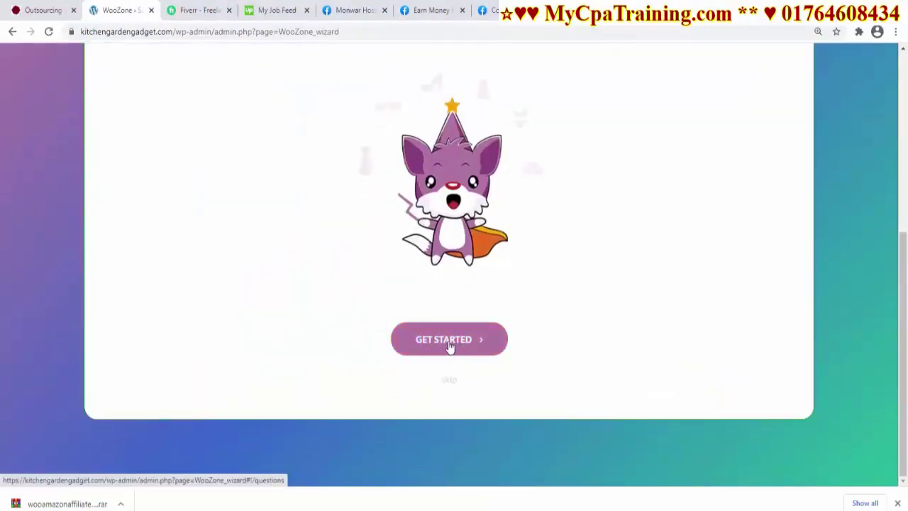
Describe the site as a Blog that already has content and accept the recommended settings
click(497, 351)
click(393, 197)
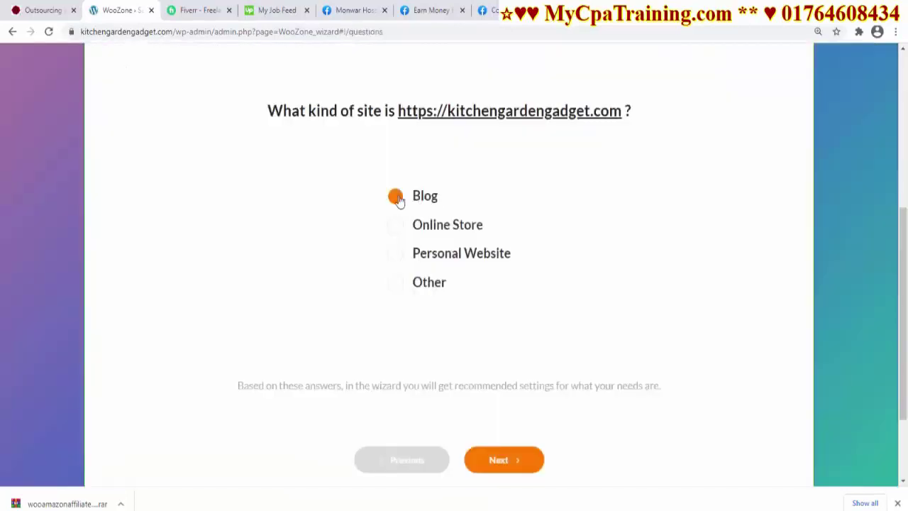
click(504, 460)
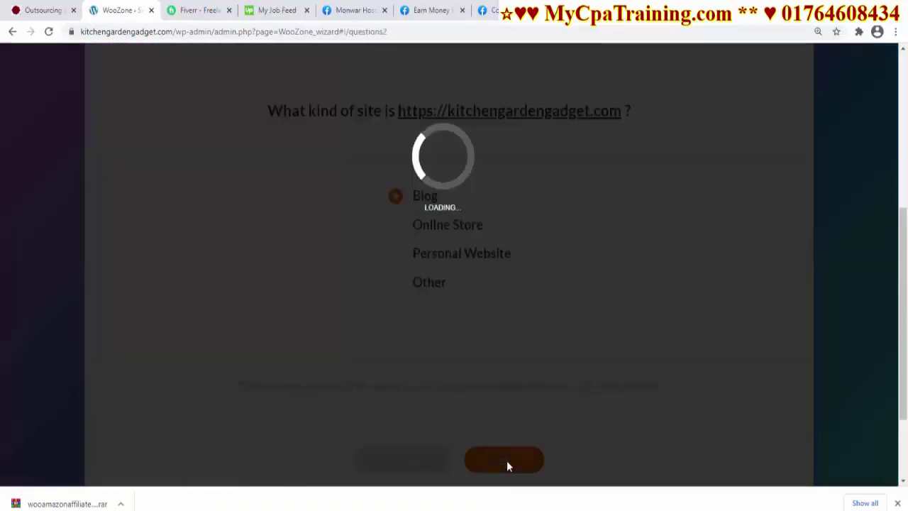
click(369, 197)
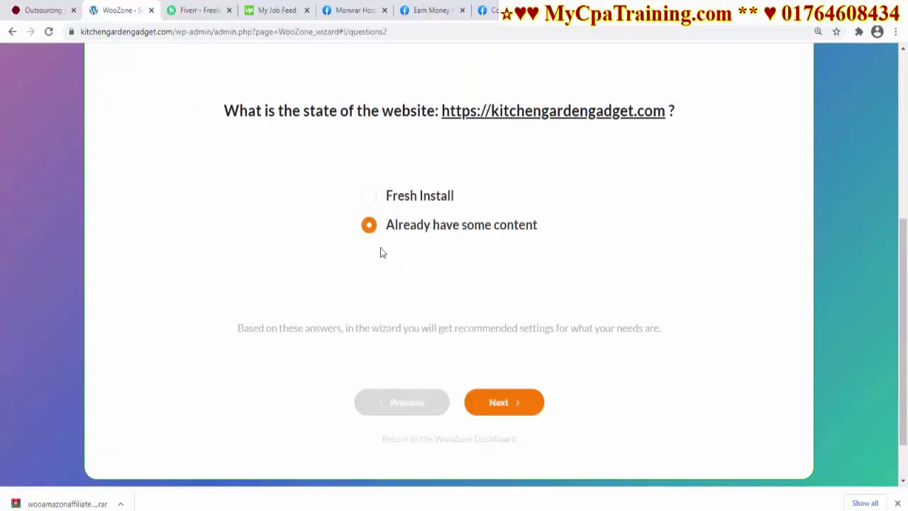
click(499, 403)
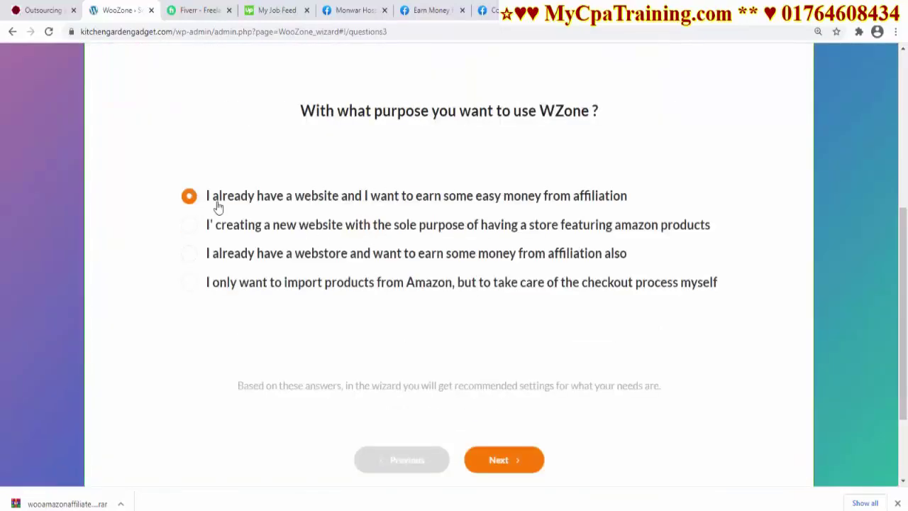
click(502, 461)
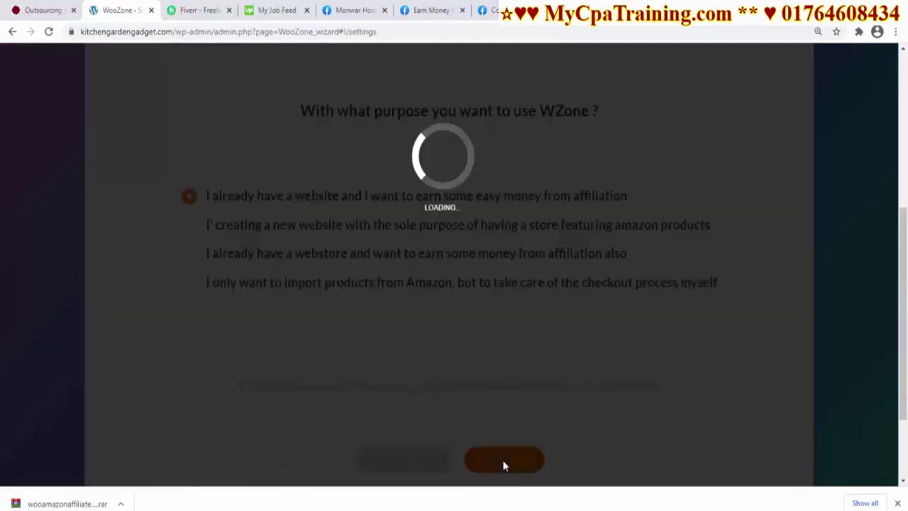
scroll(486, 371, down, 3)
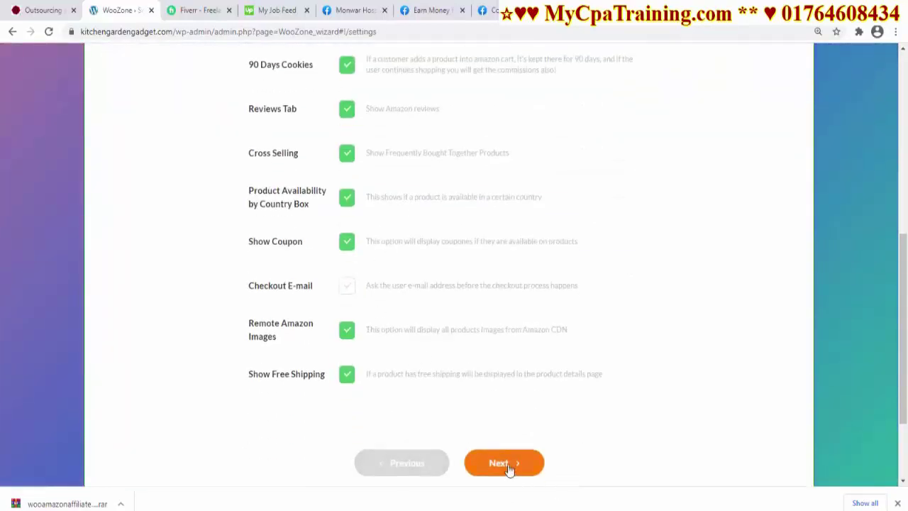
click(512, 468)
Take prices from Amazon OR other sellers, import from Amazon and other sellers, allow price-0 products
click(383, 201)
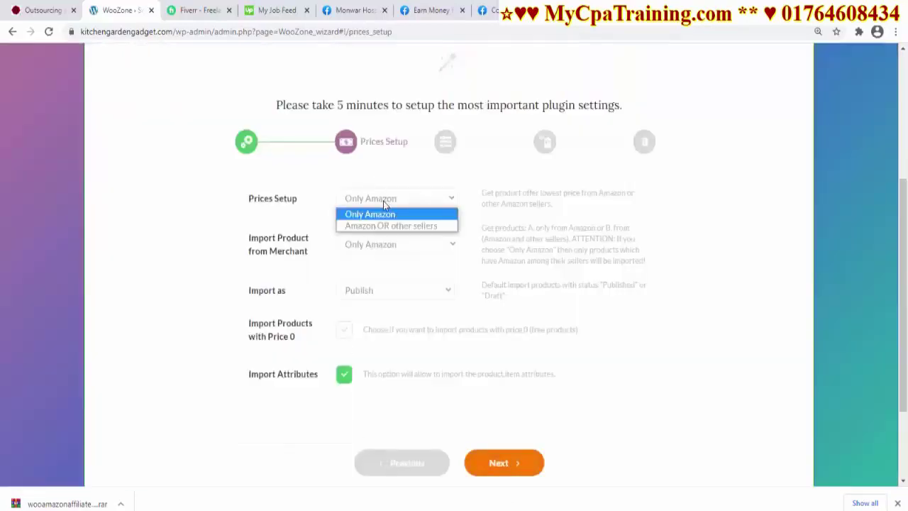
click(381, 232)
click(422, 247)
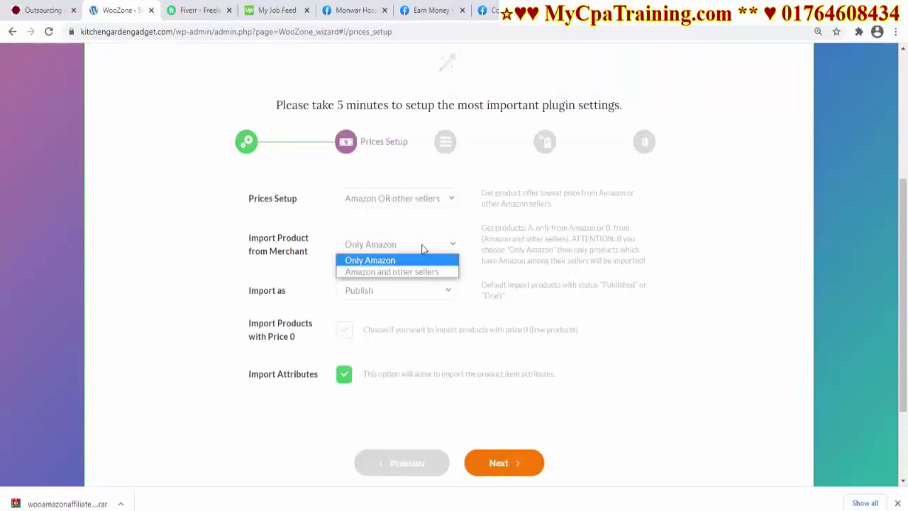
click(399, 272)
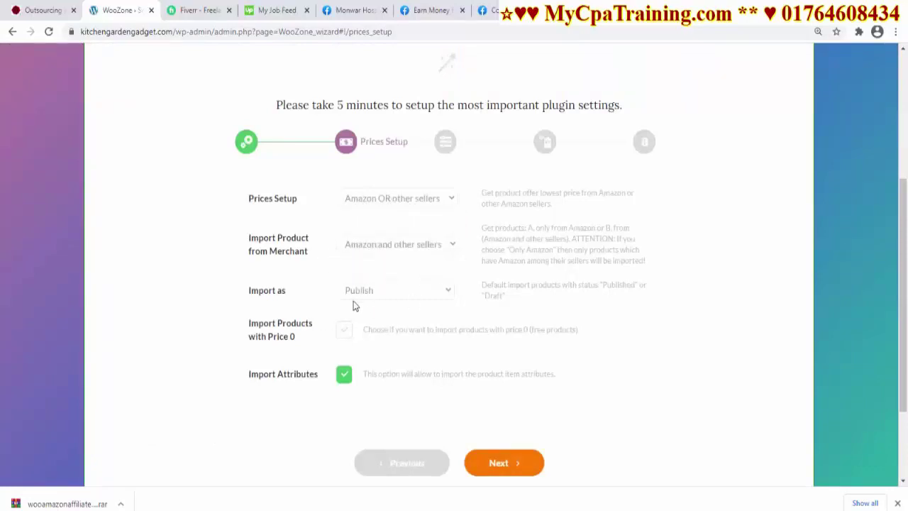
click(344, 335)
click(494, 464)
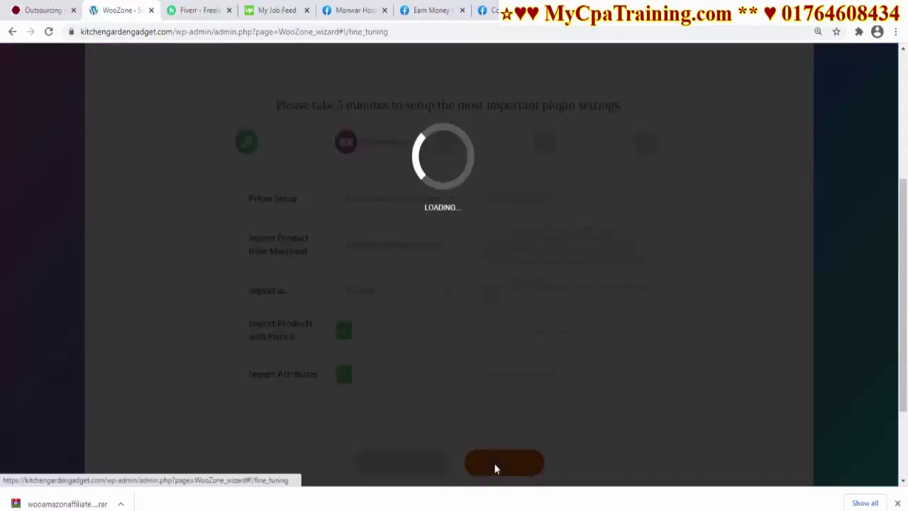
Reduce the images per product, pass the customization and Amazon config steps, and close the wizard
drag(349, 204, 346, 205)
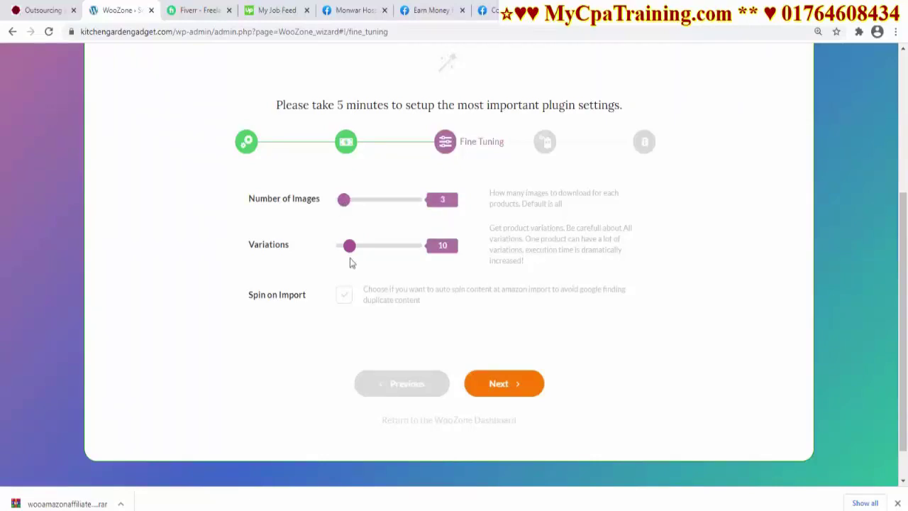
click(506, 387)
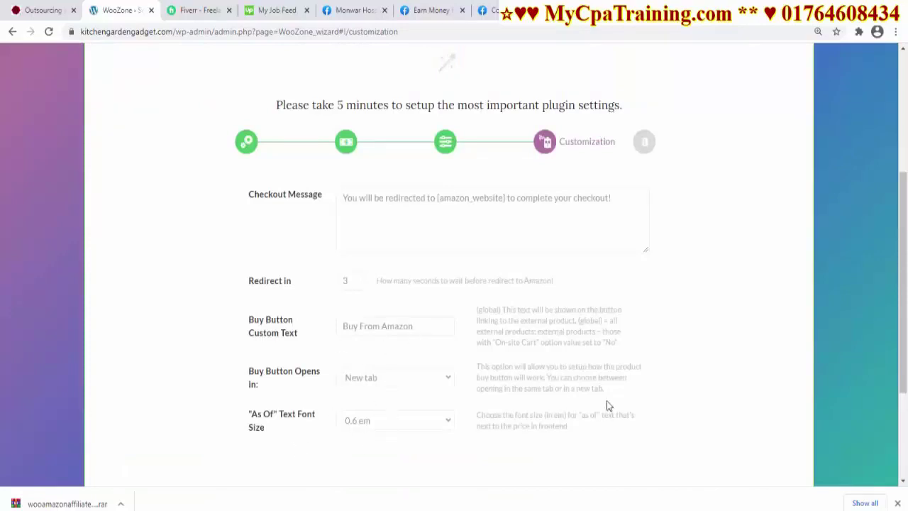
scroll(504, 395, down, 3)
click(492, 341)
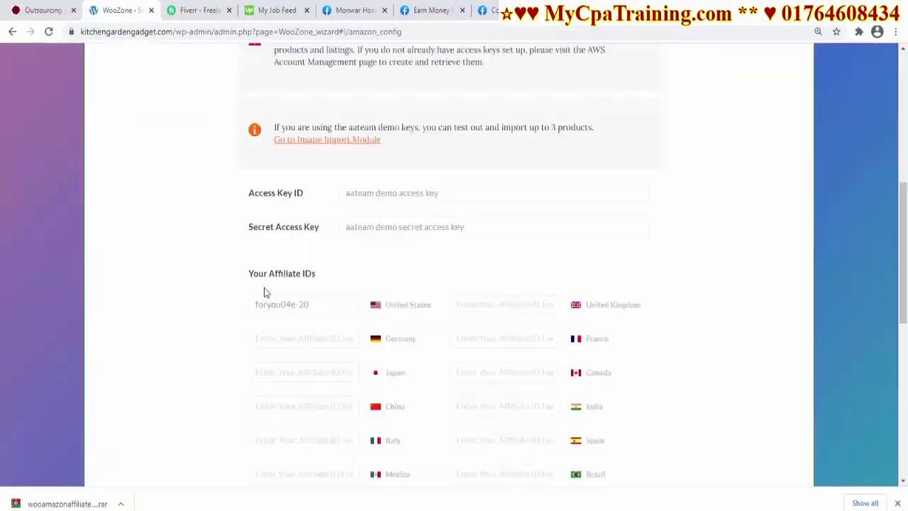
scroll(644, 390, down, 5)
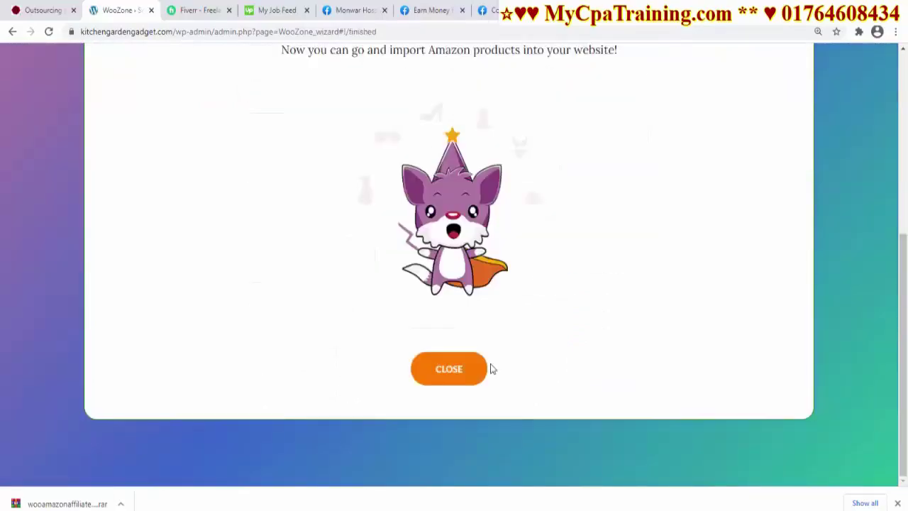
click(454, 370)
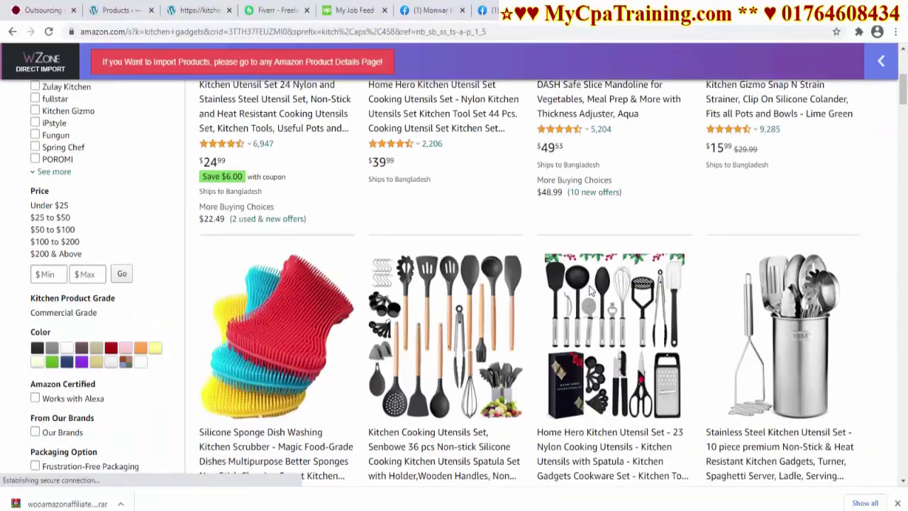
Import the Silicone Sponge Dish Washing Kitchen Scrubber from Amazon and view its $6.99 store page
scroll(588, 289, down, 3)
scroll(586, 294, up, 1)
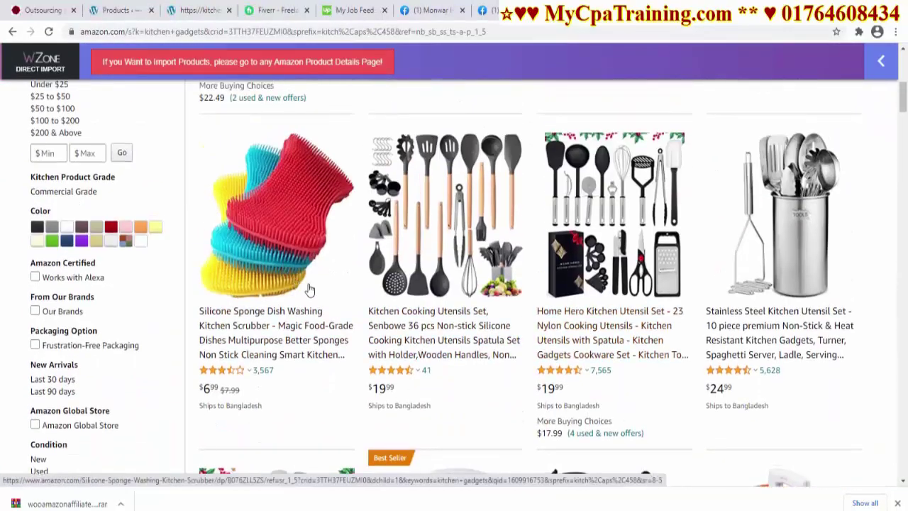
click(309, 289)
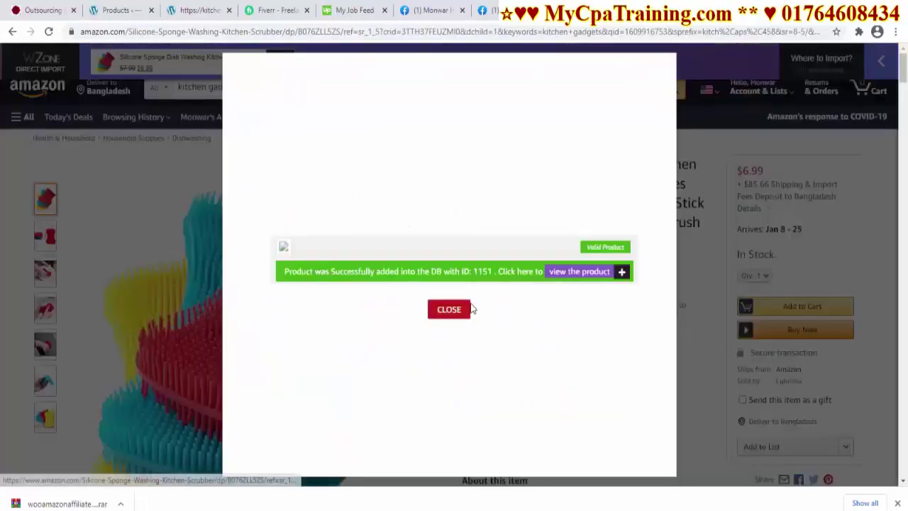
click(577, 271)
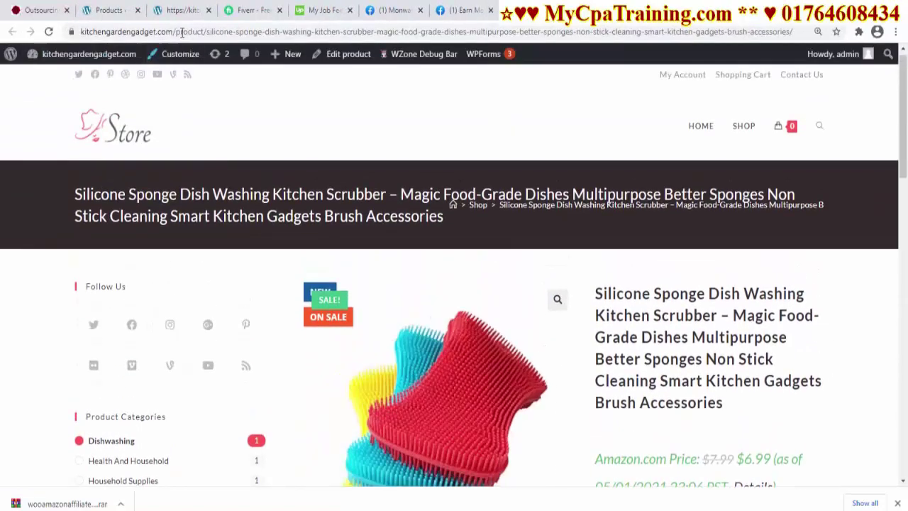
Follow the sponge's Buy from Amazon link, check tag=foryou04e-20 in the URL, then close the tab
drag(182, 33, 80, 31)
scroll(597, 296, down, 5)
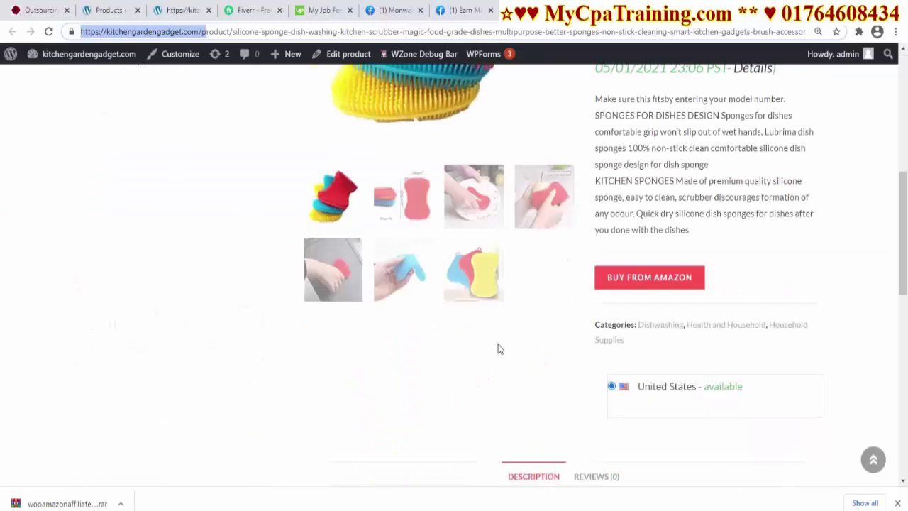
scroll(538, 305, up, 1)
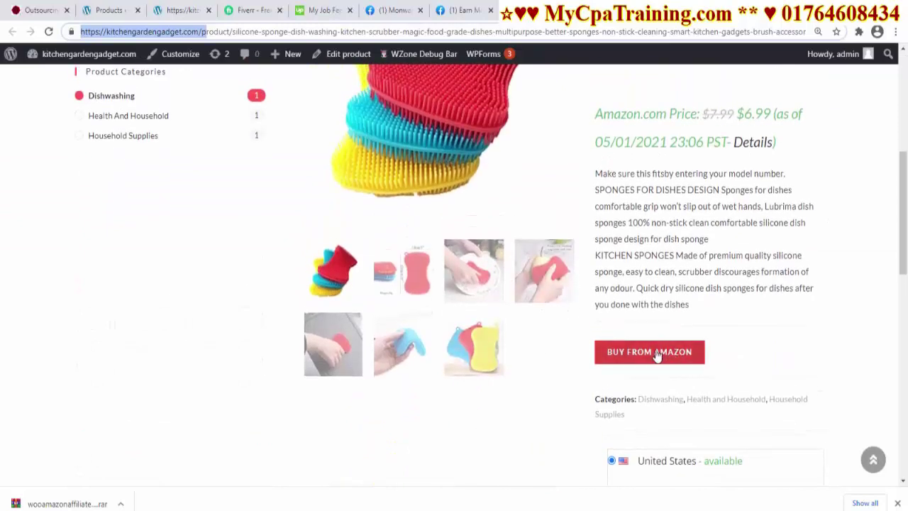
click(657, 355)
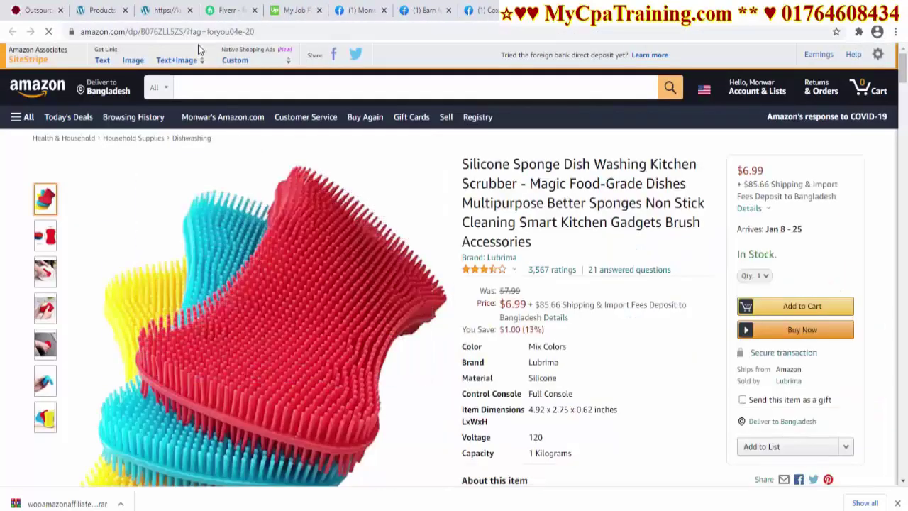
drag(205, 31, 262, 32)
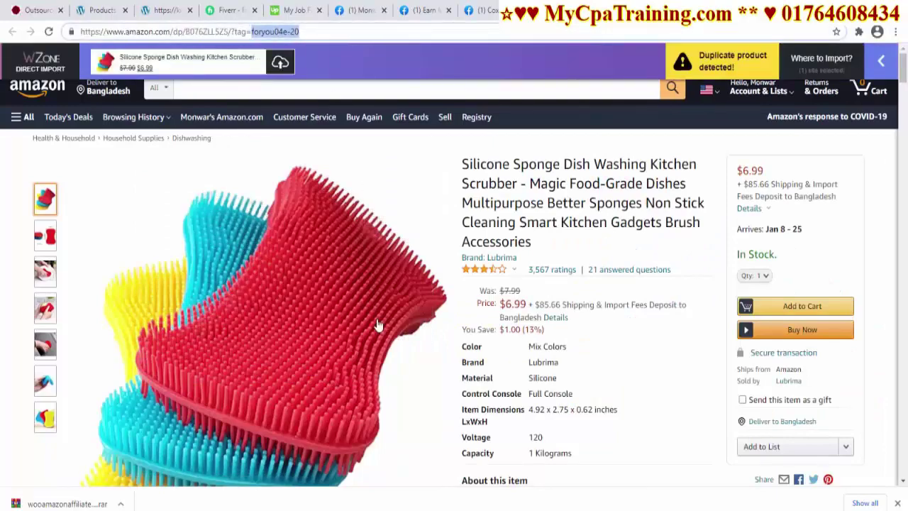
scroll(376, 376, down, 3)
scroll(376, 361, up, 3)
key(ctrl+w)
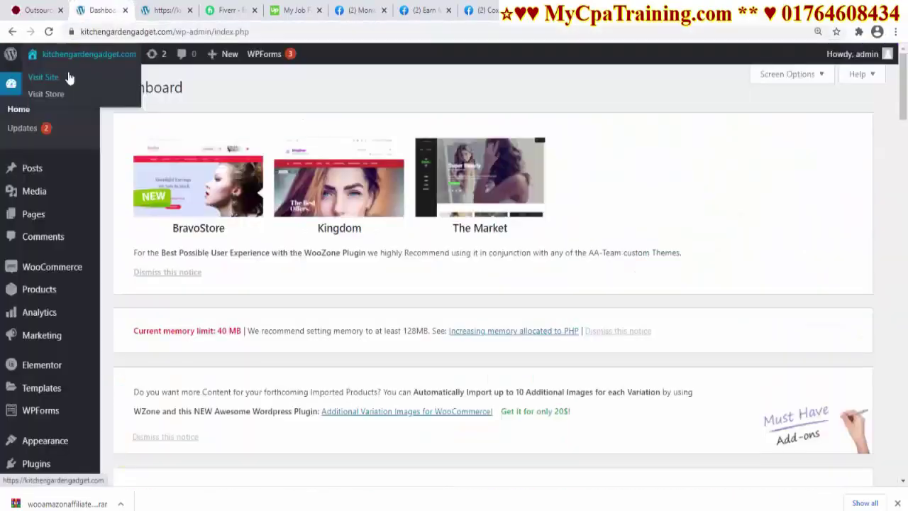
Open the storefront and the Silicone Sponge product from its New Arrivals section
click(44, 77)
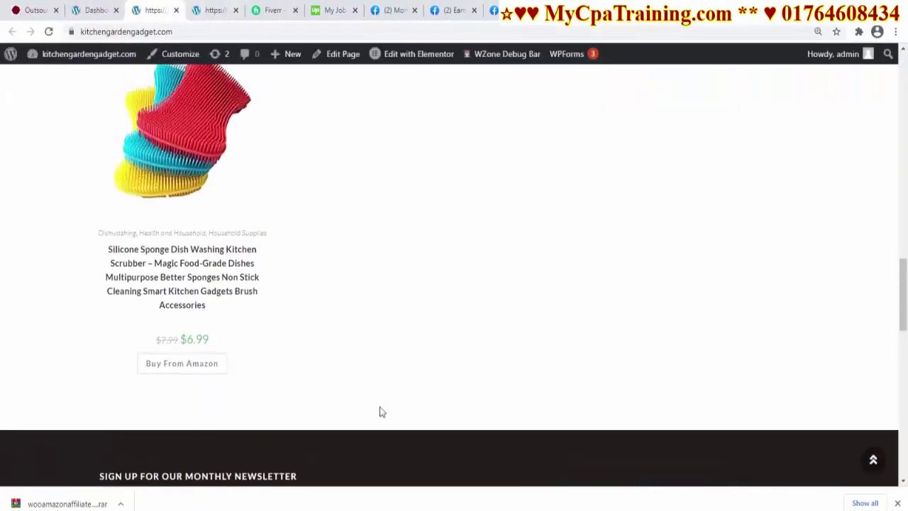
scroll(364, 330, down, 8)
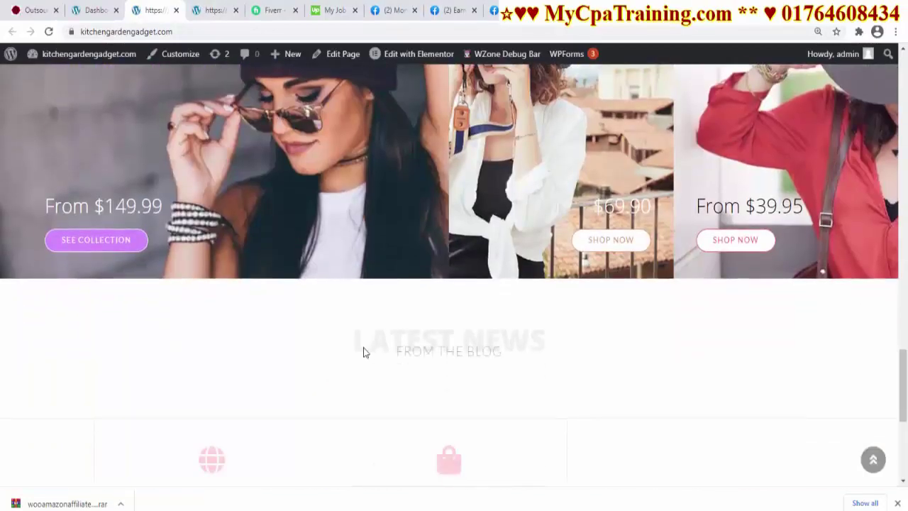
scroll(361, 347, down, 4)
scroll(361, 346, up, 10)
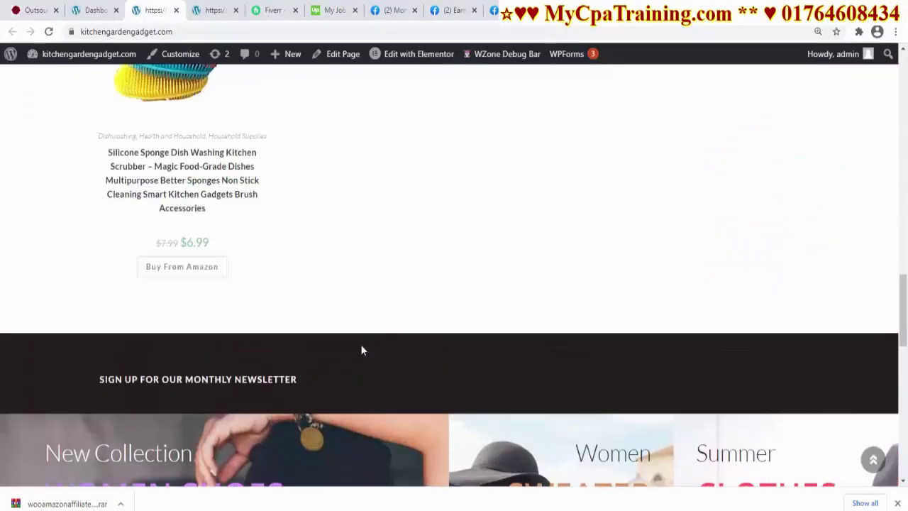
scroll(440, 348, up, 10)
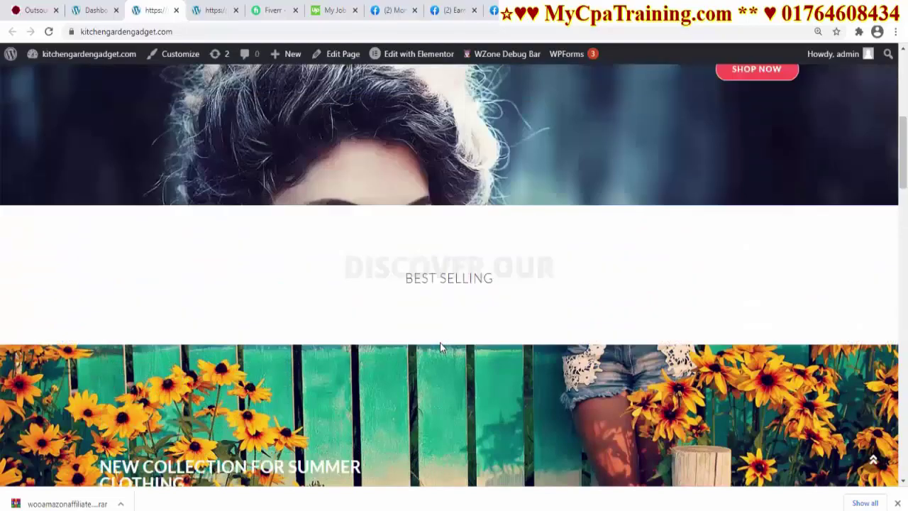
scroll(439, 344, down, 15)
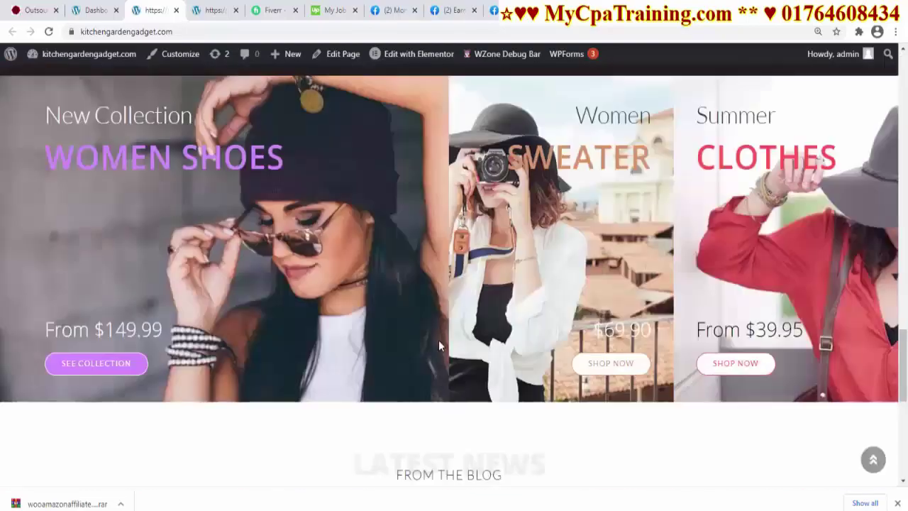
scroll(434, 339, up, 8)
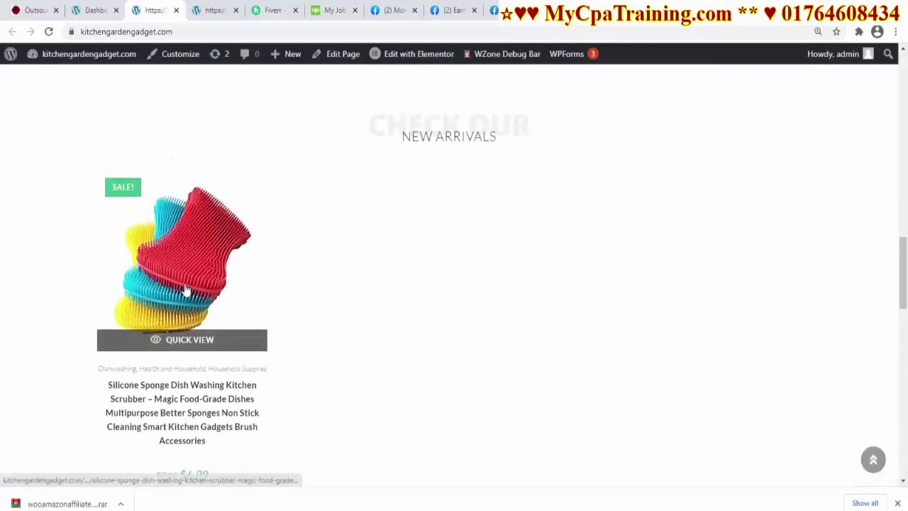
click(183, 288)
Follow the sponge's Buy From Amazon link and highlight the affiliate tag in the URL
click(649, 332)
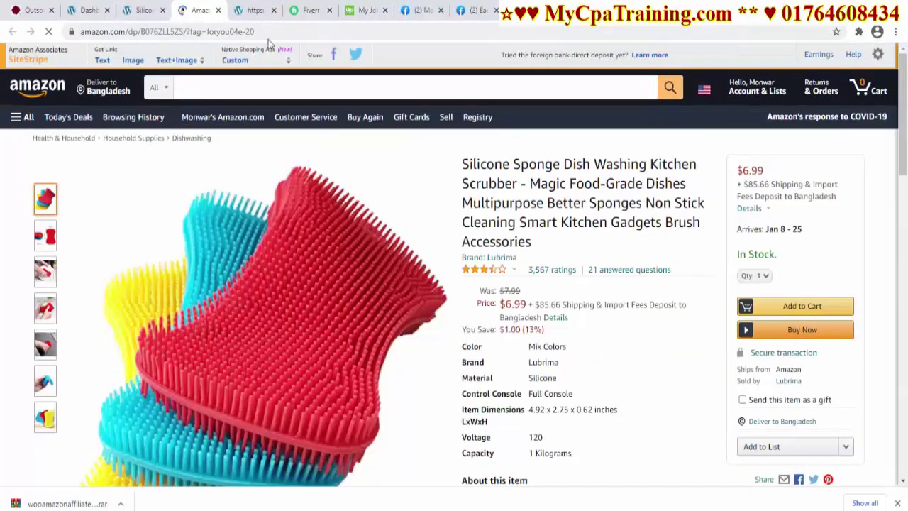
double_click(273, 31)
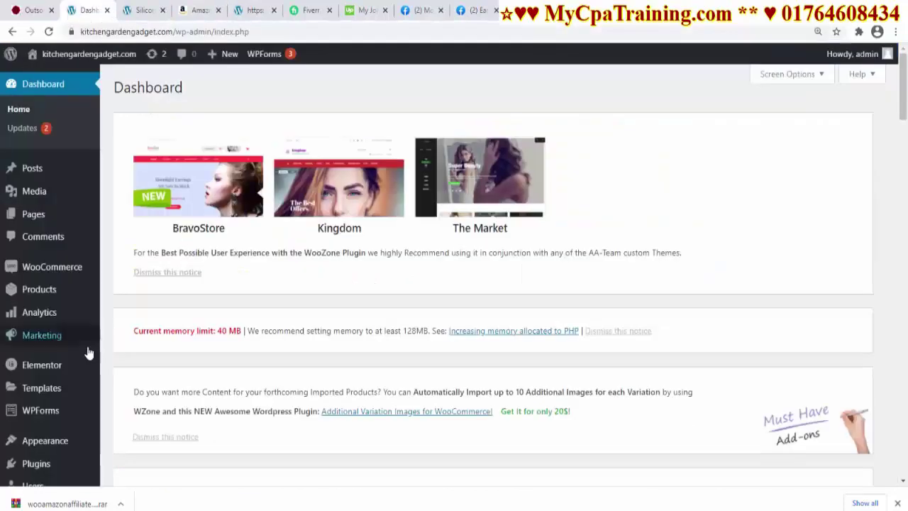
scroll(89, 352, down, 8)
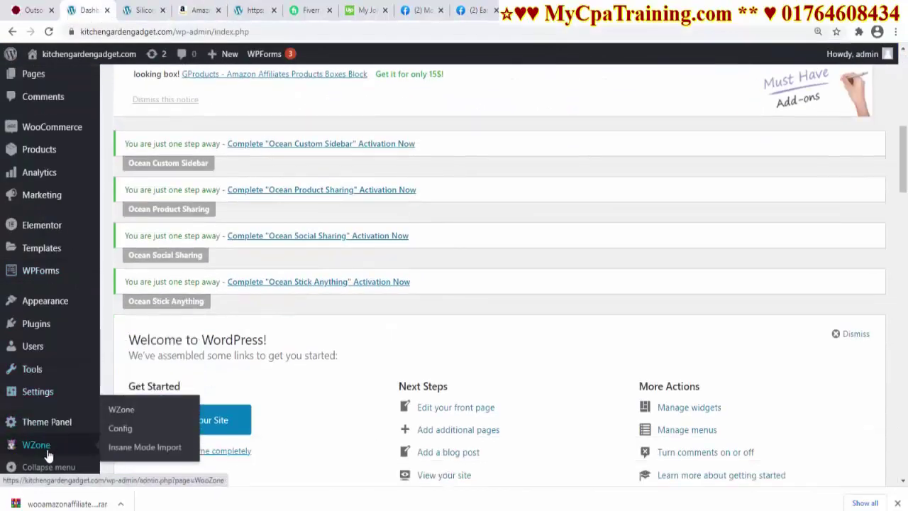
Look over the WZone dashboard's module tiles, then return to the Amazon Globe String Lights page
click(139, 446)
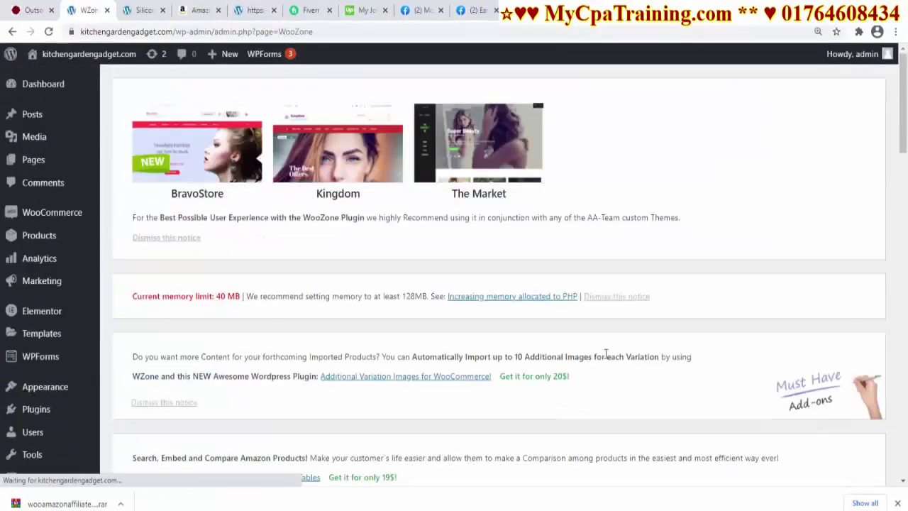
scroll(351, 151, down, 5)
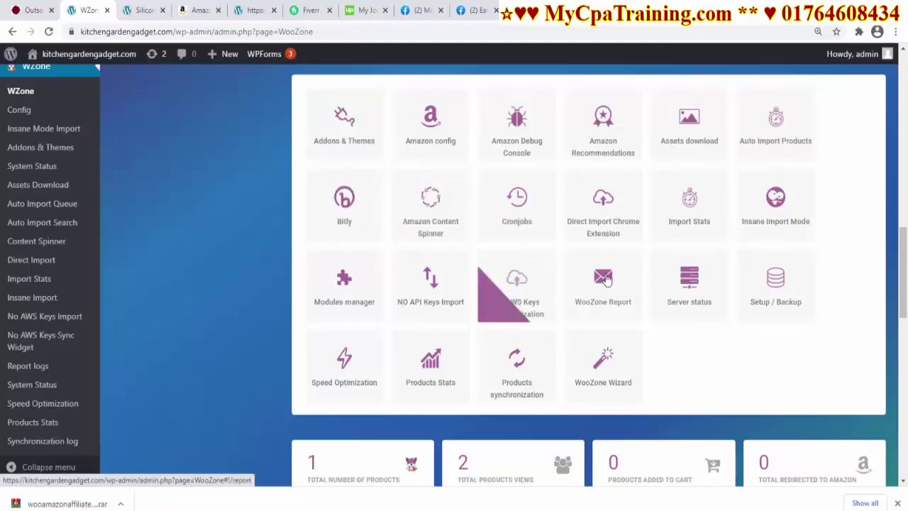
scroll(441, 293, up, 1)
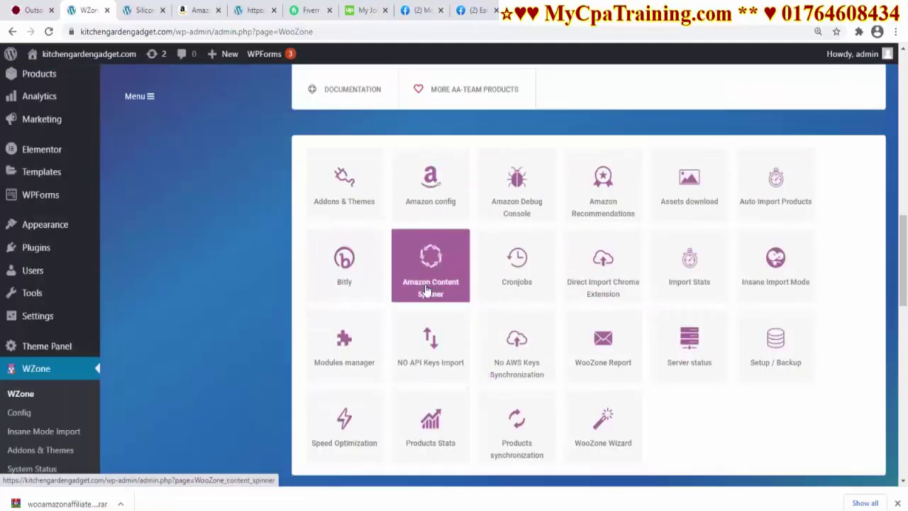
click(603, 410)
click(201, 10)
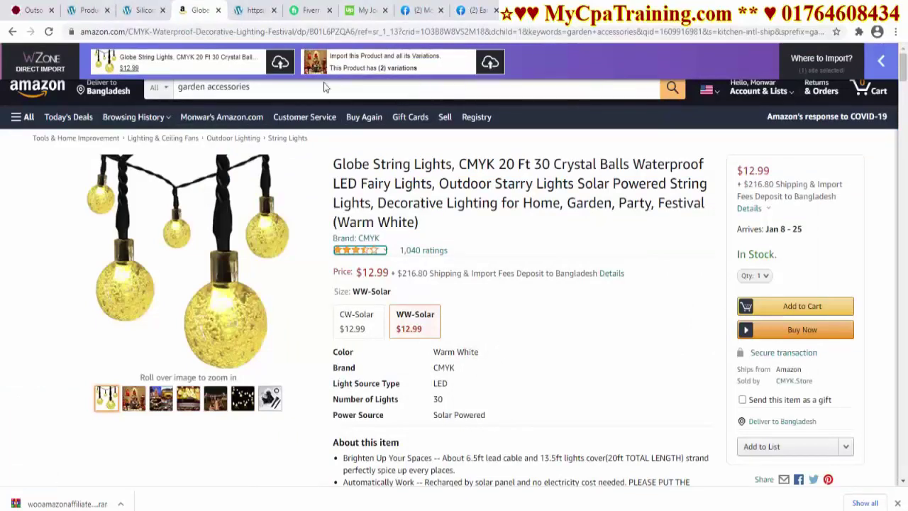
Import the Globe String Lights with WZone Direct Import and view the new store product
click(278, 67)
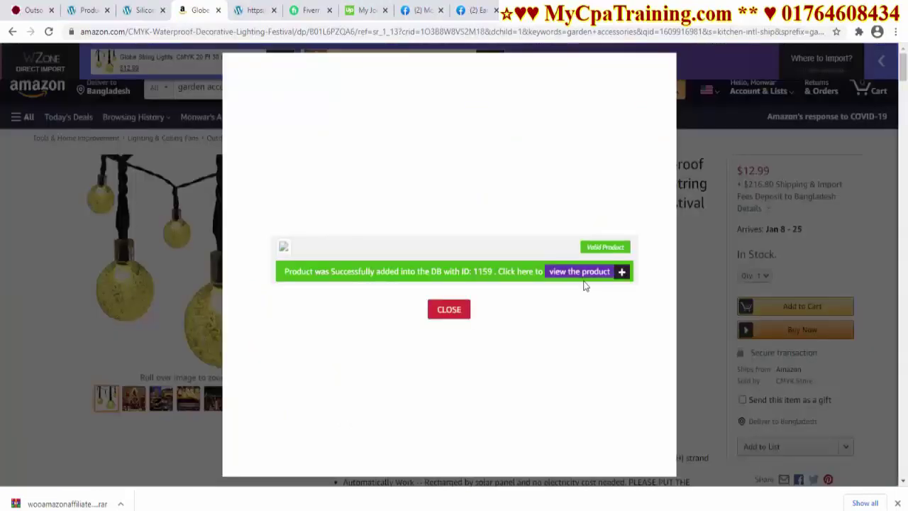
click(568, 274)
scroll(477, 294, down, 3)
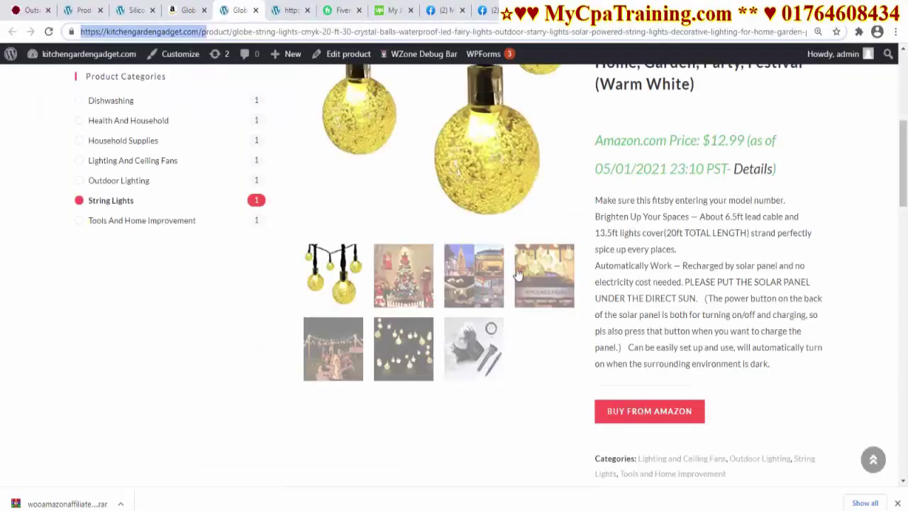
Follow its Buy From Amazon link, confirm the foryou04e-20 tag in the URL, then go to mycpatraining.com
click(657, 418)
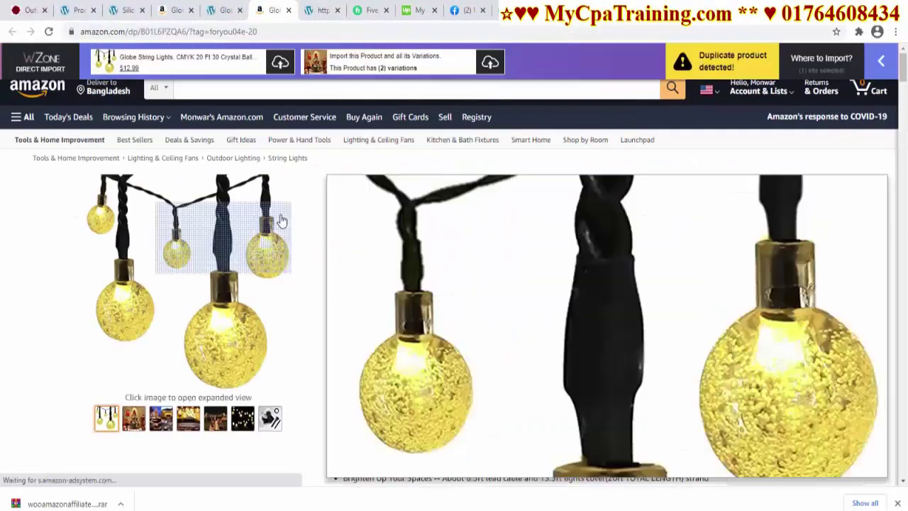
drag(254, 32, 379, 32)
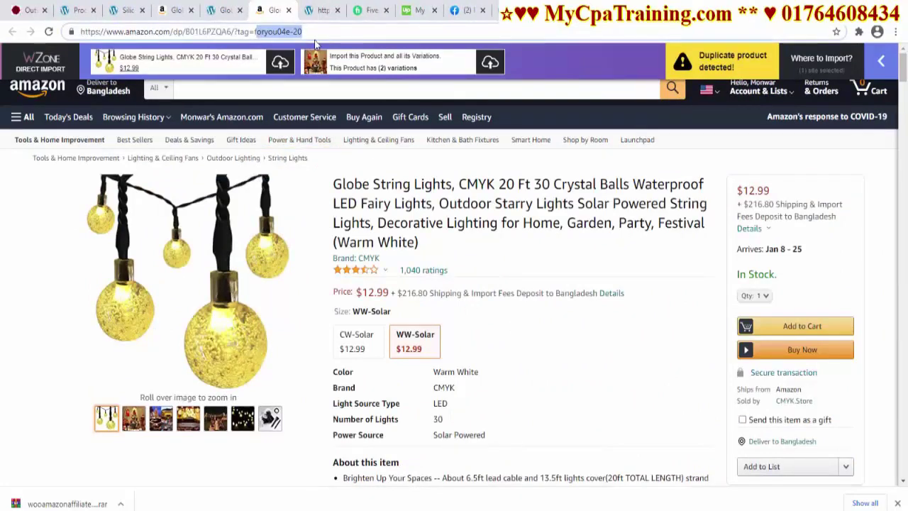
click(253, 31)
drag(255, 32, 340, 37)
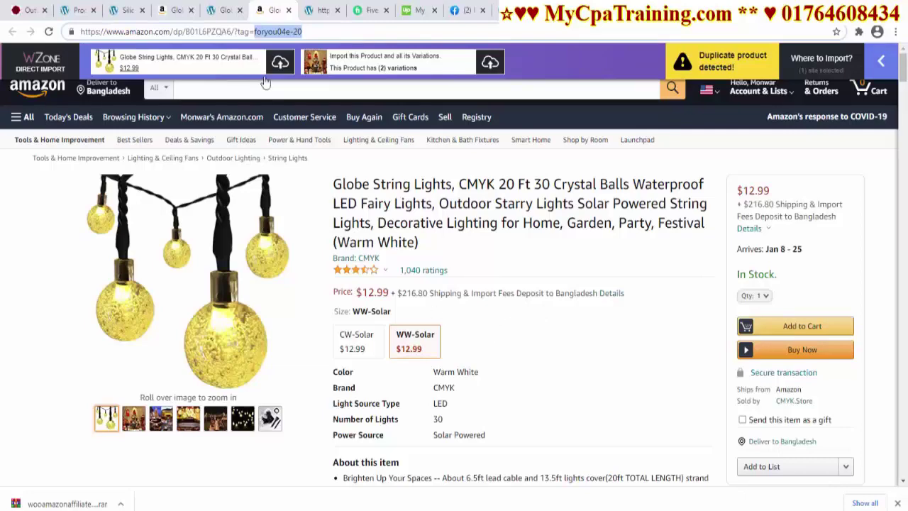
scroll(610, 383, down, 4)
key(ctrl+1)
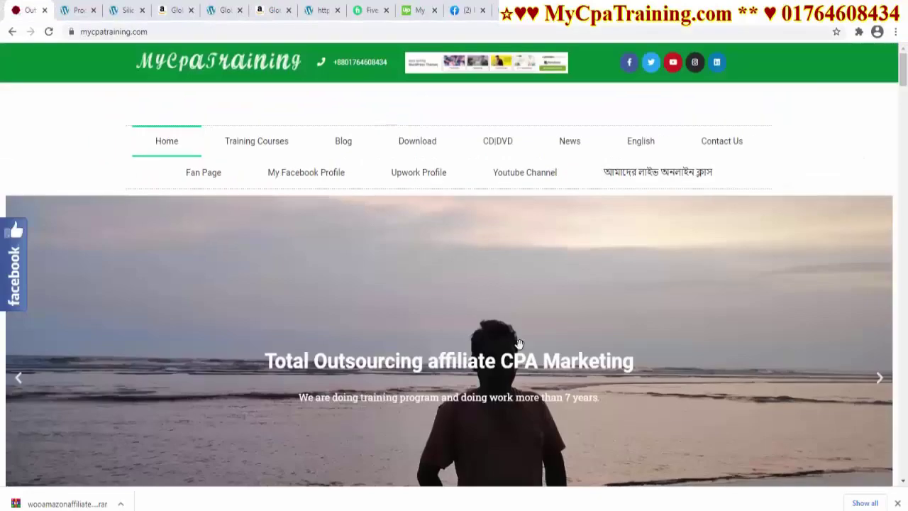
scroll(519, 343, down, 3)
scroll(519, 343, up, 3)
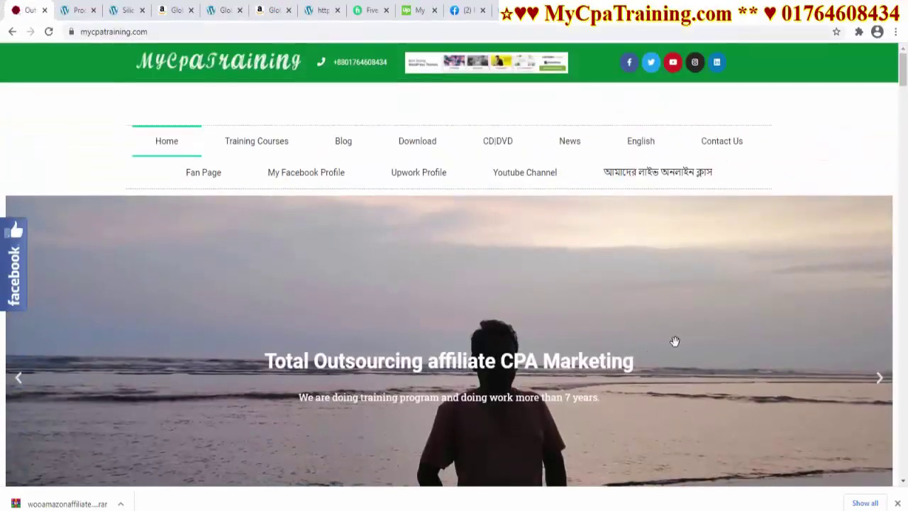
scroll(624, 338, down, 1)
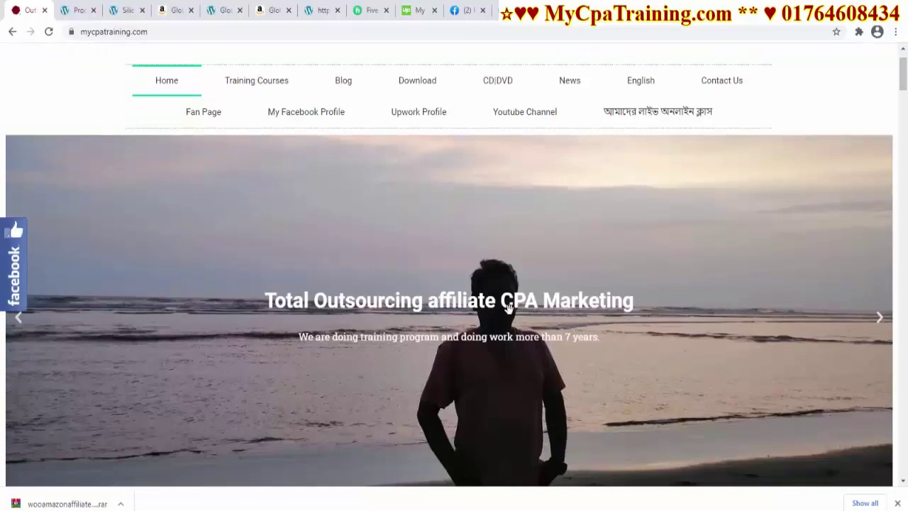
scroll(625, 301, up, 1)
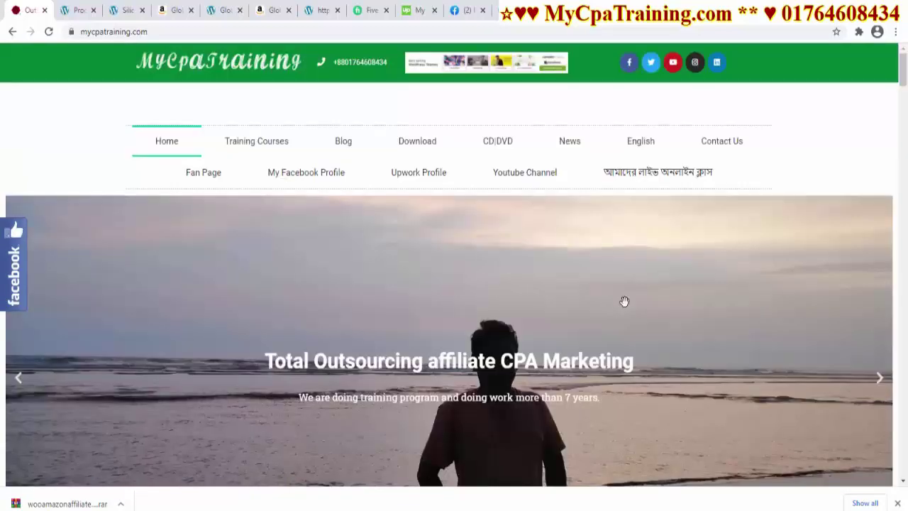